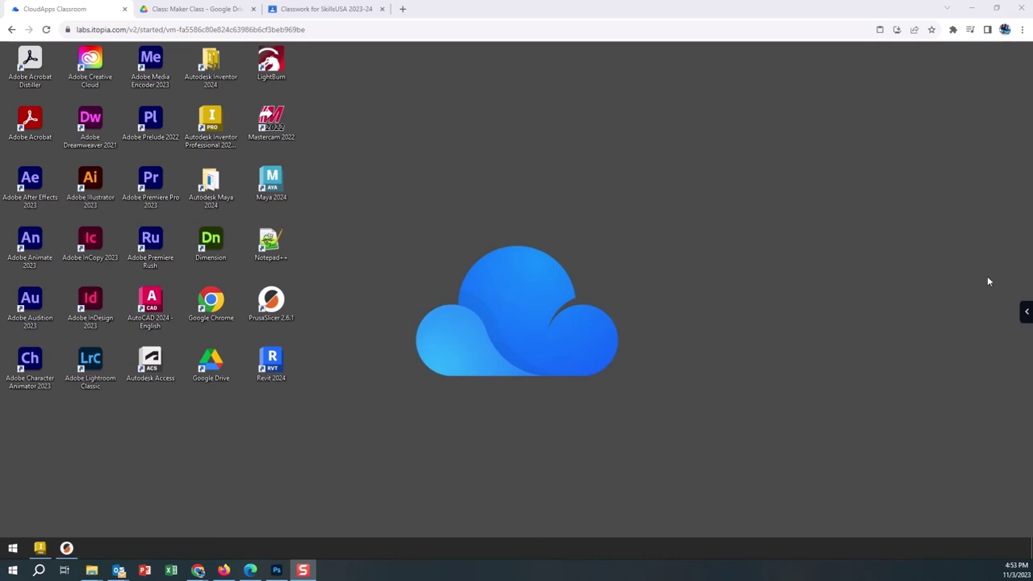
Step: Restore the PrusaSlicer window from the remote desktop taskbar
click(66, 547)
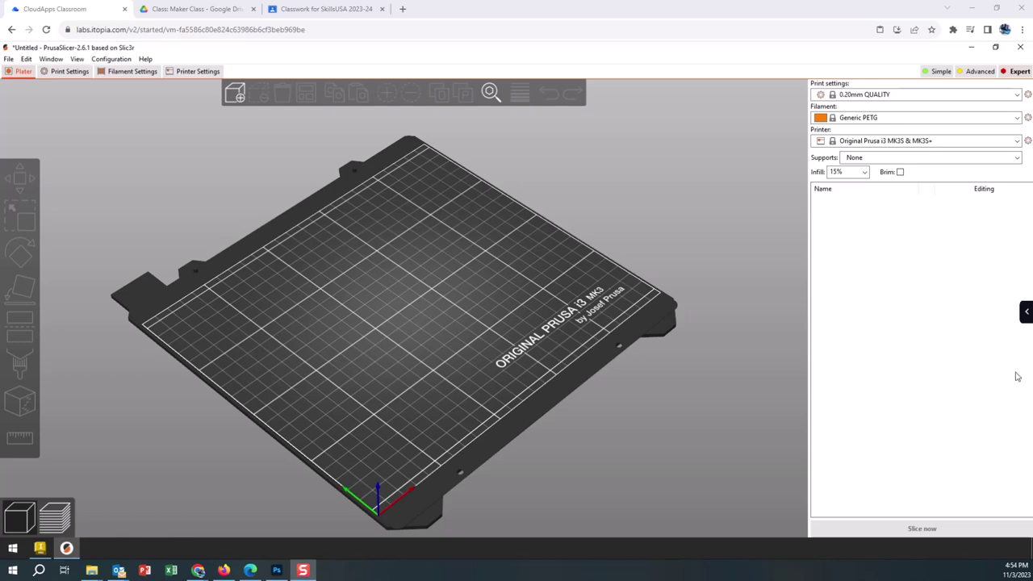
Step: Switch to the WidgetKeychain1 part in Inventor and show the File > Export submenu
click(40, 547)
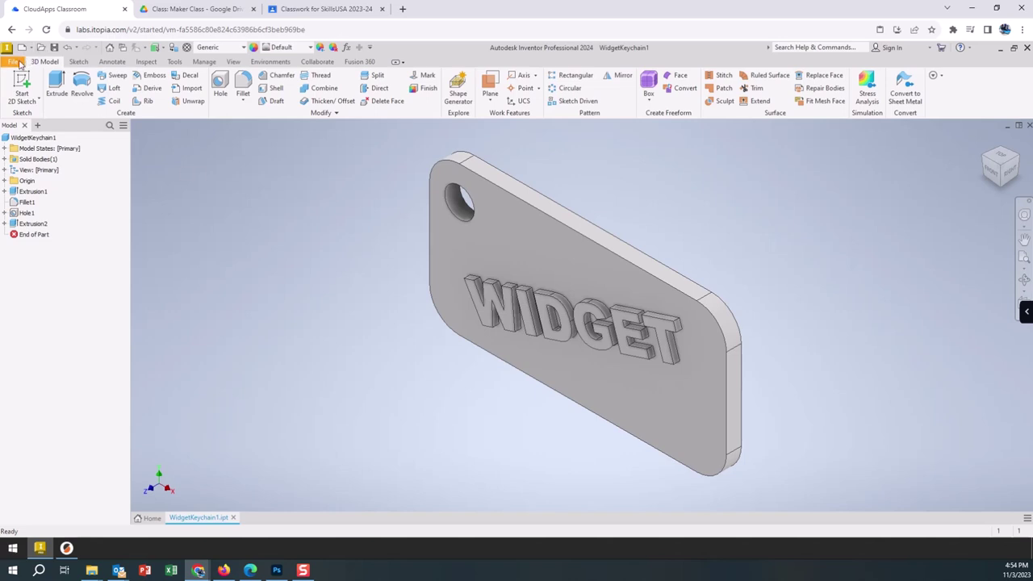
click(16, 62)
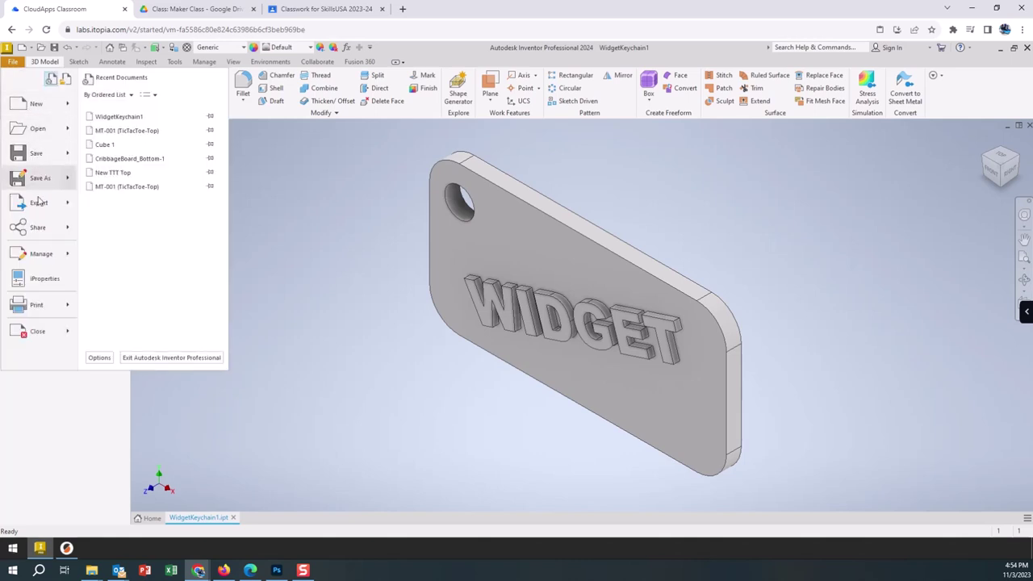
mouse_move(41, 203)
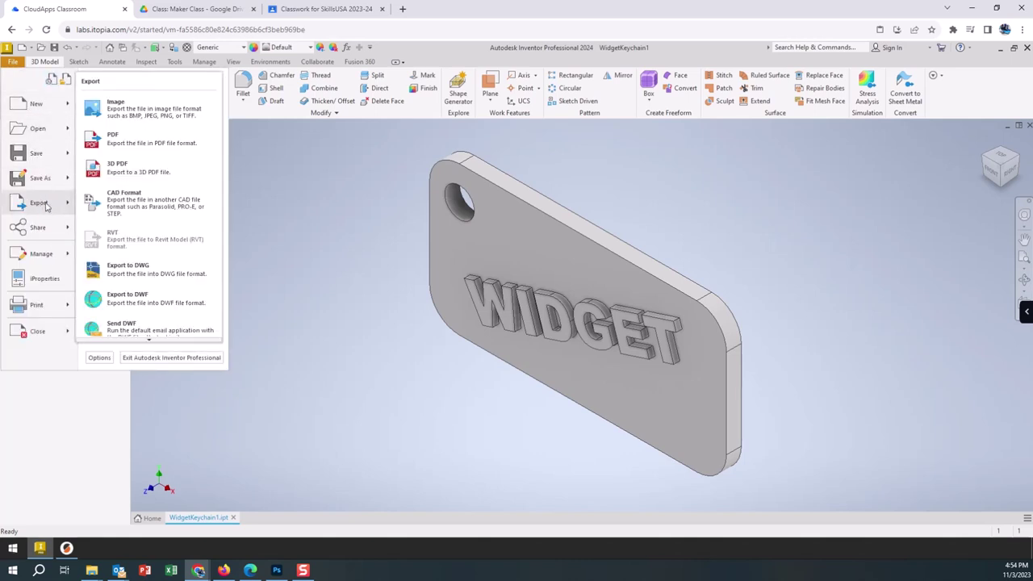
Step: Export via CAD Format as STL Files into Google Drive's Practice Project folder
click(133, 203)
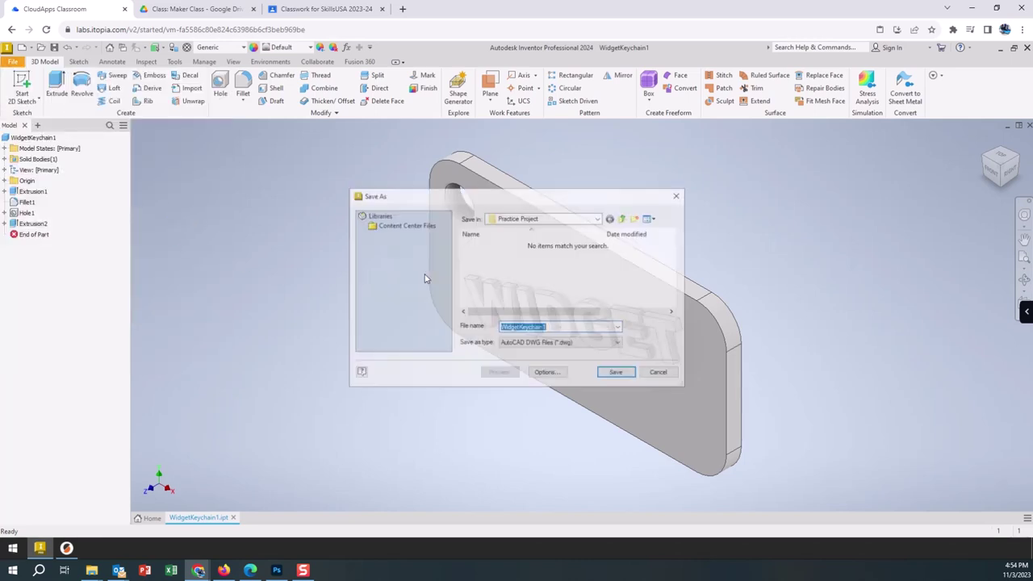
click(556, 344)
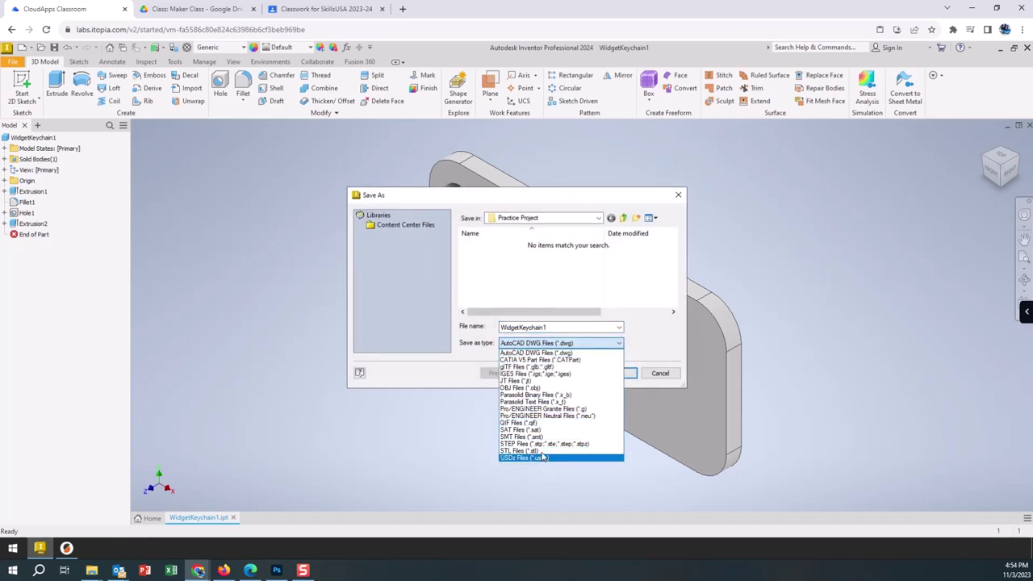
click(543, 451)
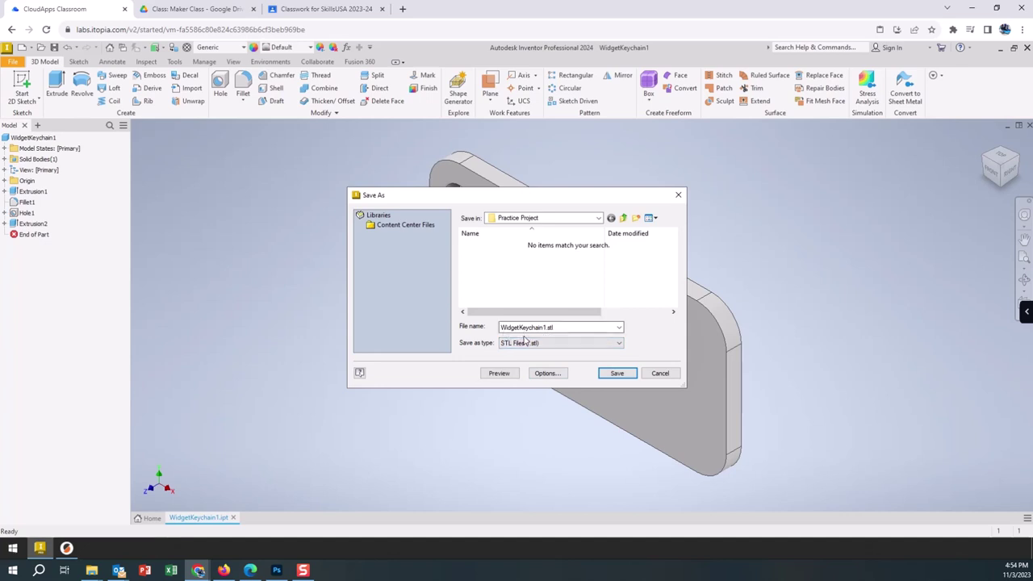
click(546, 328)
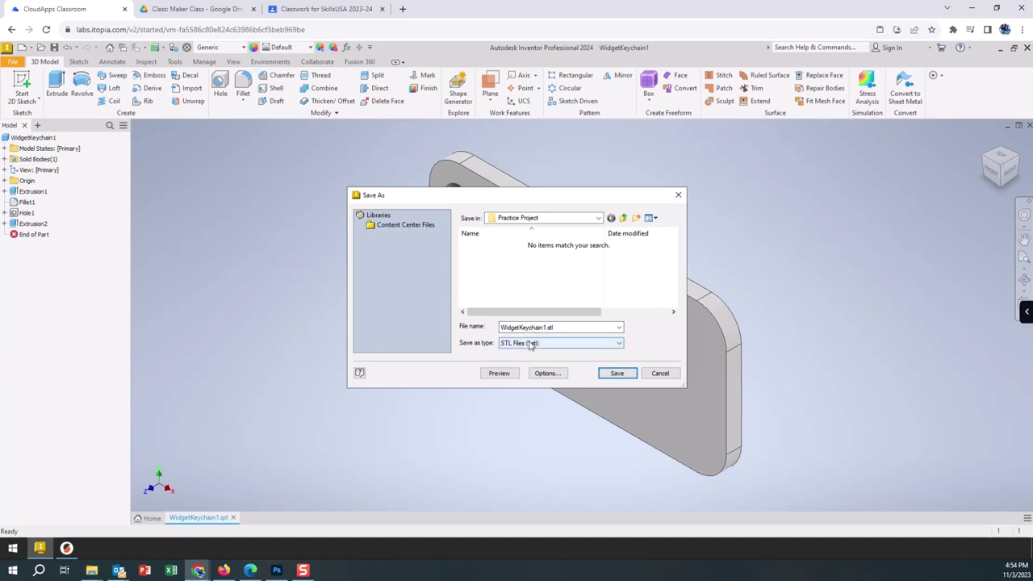
click(598, 218)
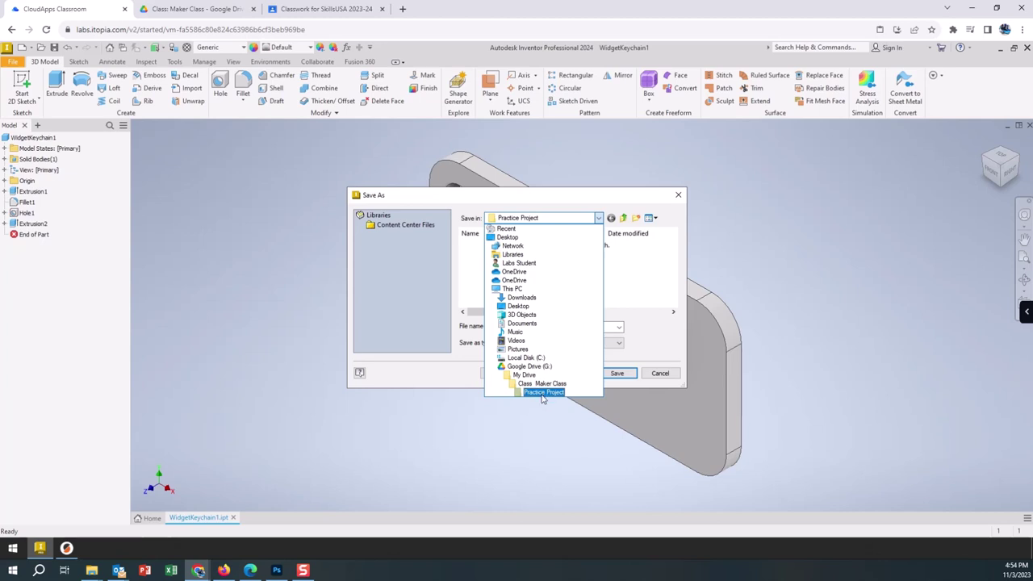
click(542, 393)
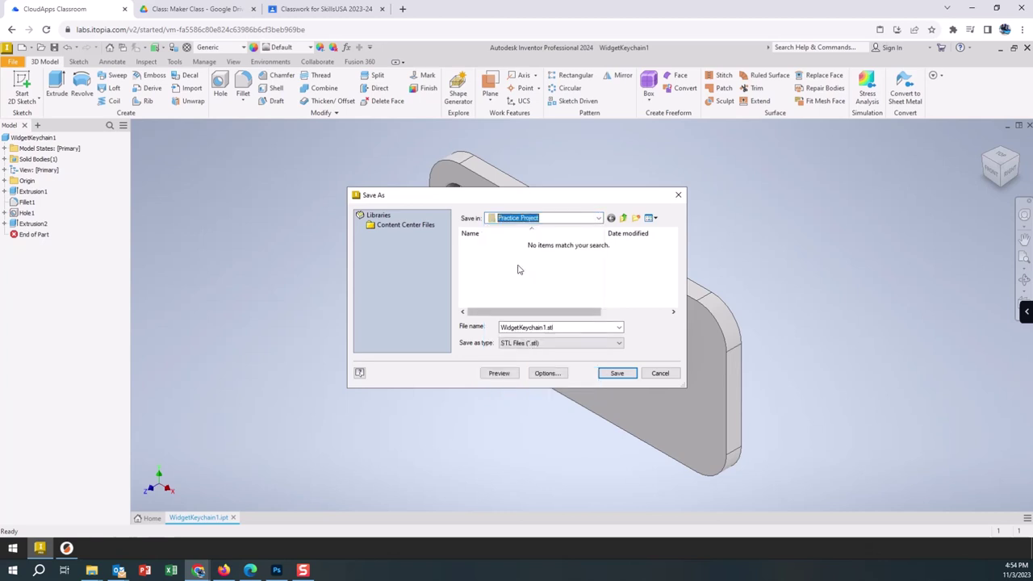
click(548, 373)
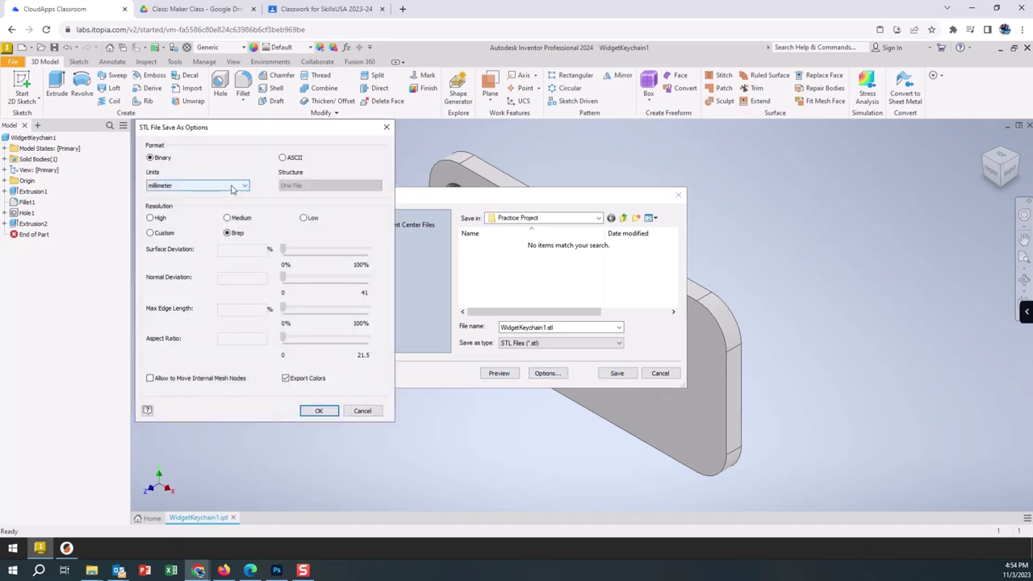
Step: Keep millimeter units in the STL options and save WidgetKeychain1.stl
click(231, 187)
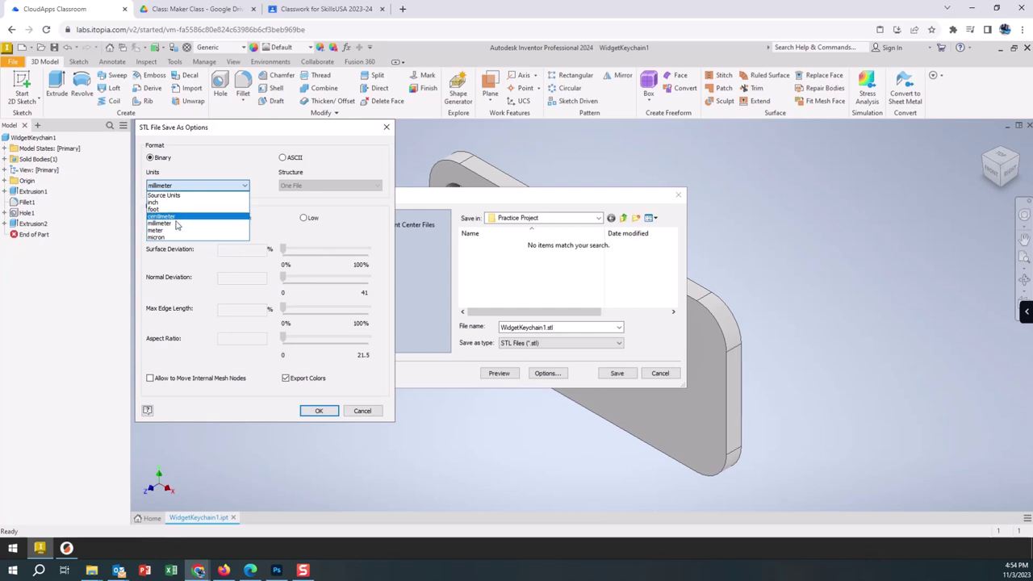
click(177, 223)
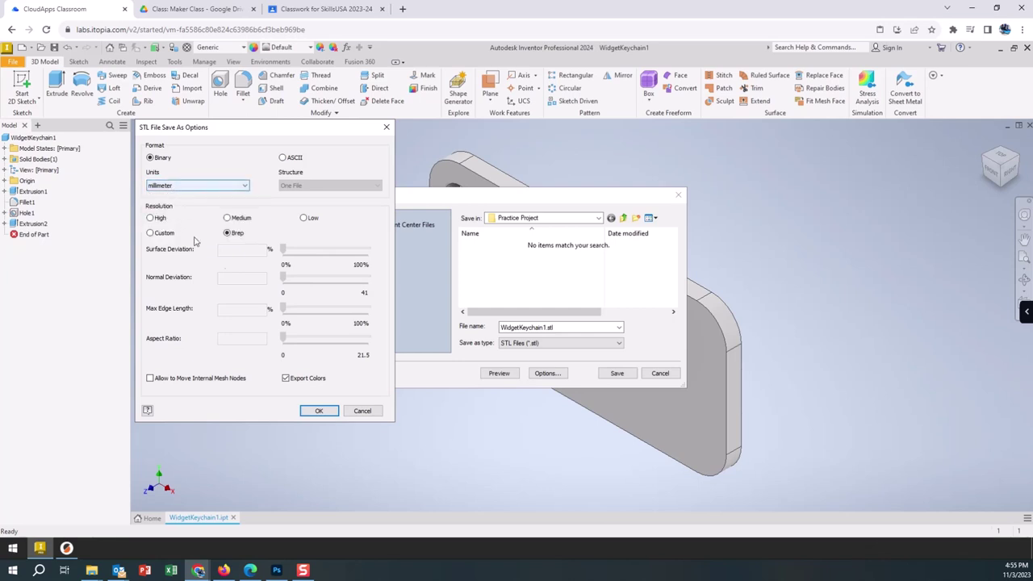
click(363, 410)
click(607, 373)
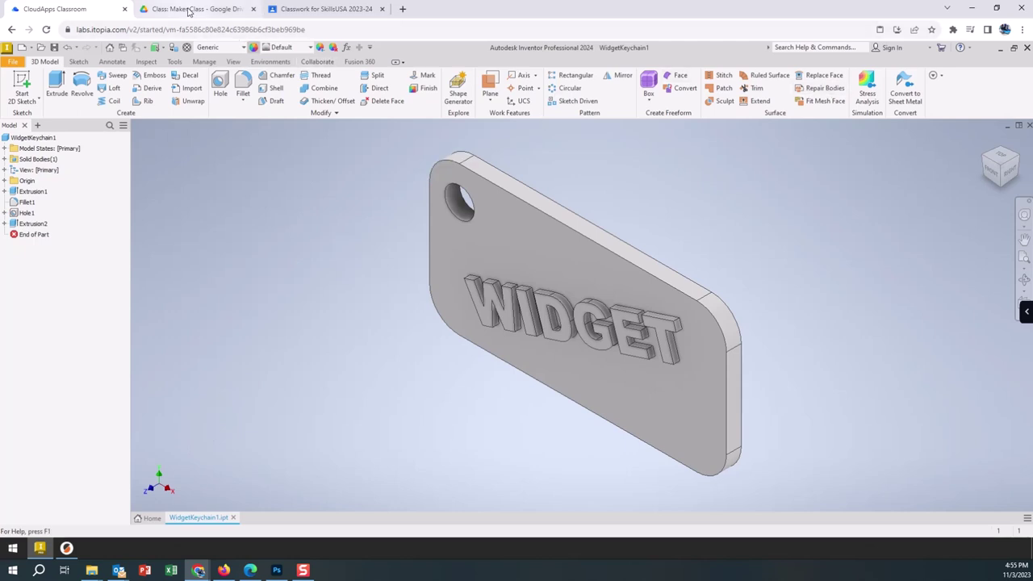
click(200, 9)
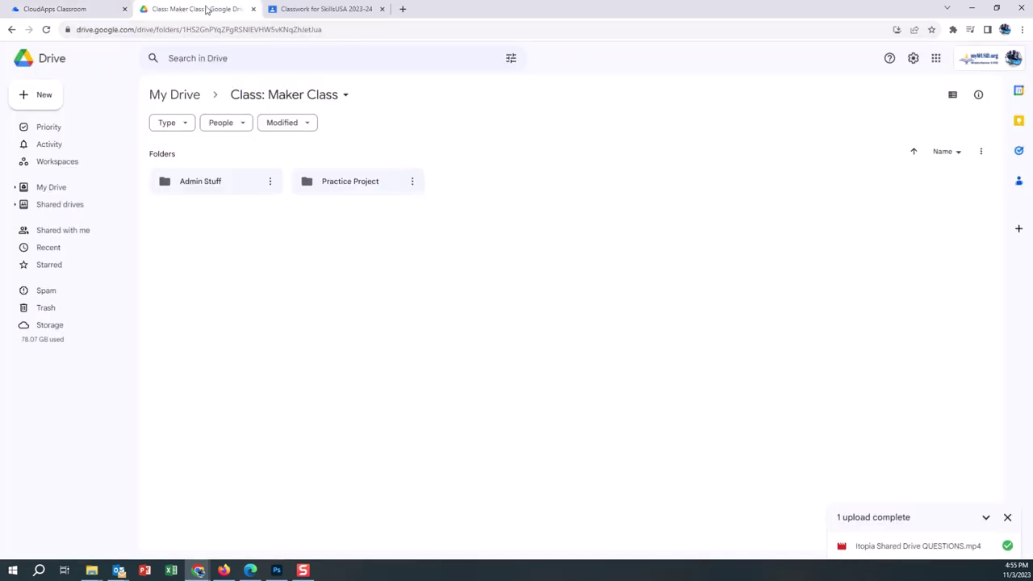
Step: Open and reload Practice Project in Drive to confirm WidgetKeychain1.stl, then return to CloudApps Classroom
double_click(337, 190)
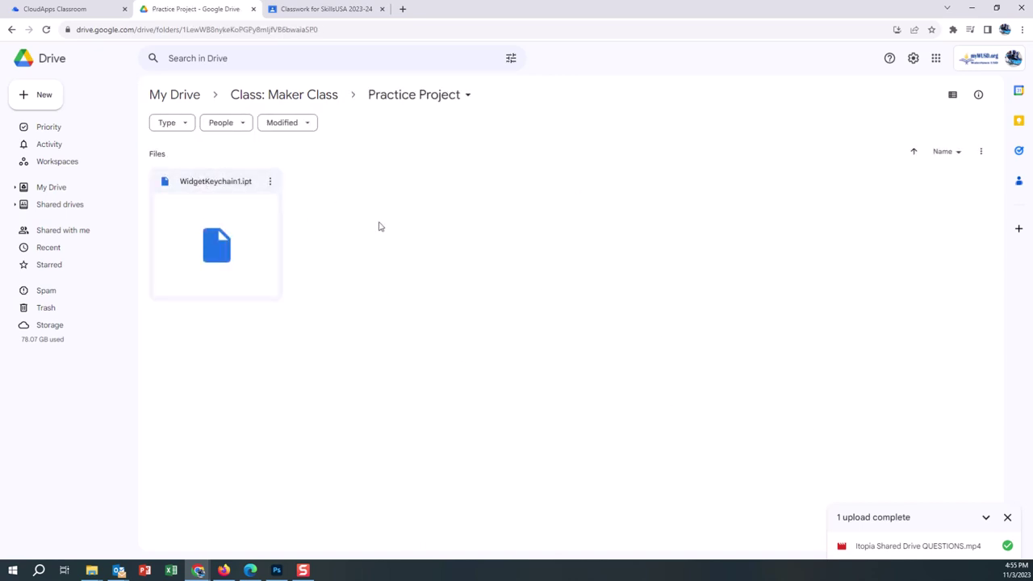
click(46, 29)
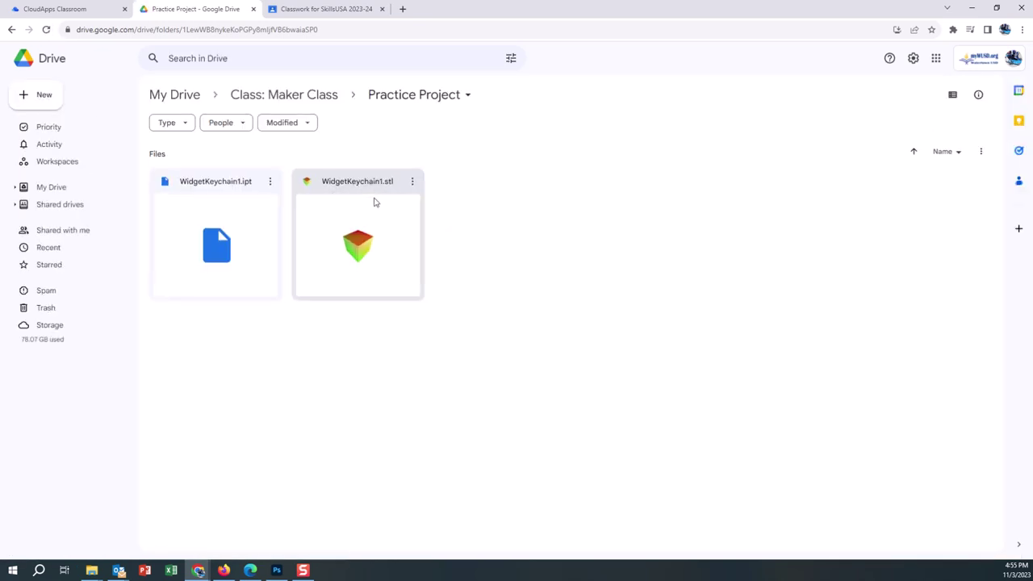
click(54, 8)
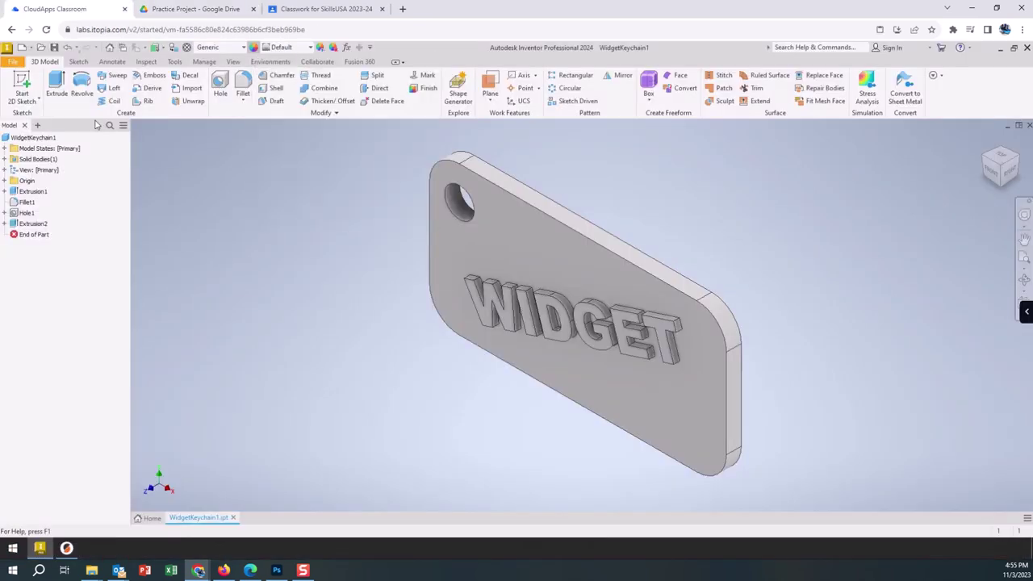
Step: Minimize Inventor, choose Generic PLA filament, and keep the 0.20mm QUALITY print preset
click(1001, 47)
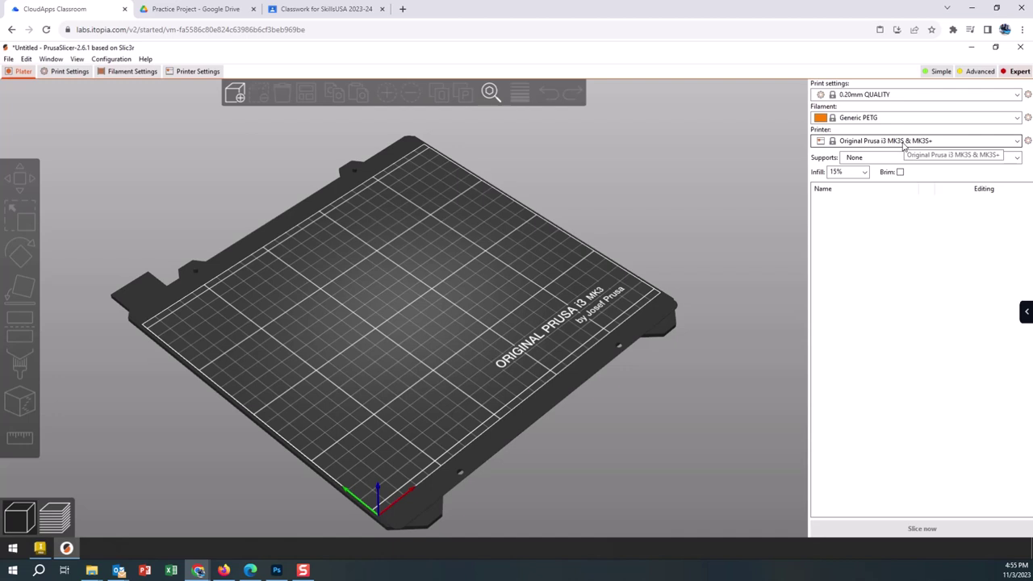
click(895, 118)
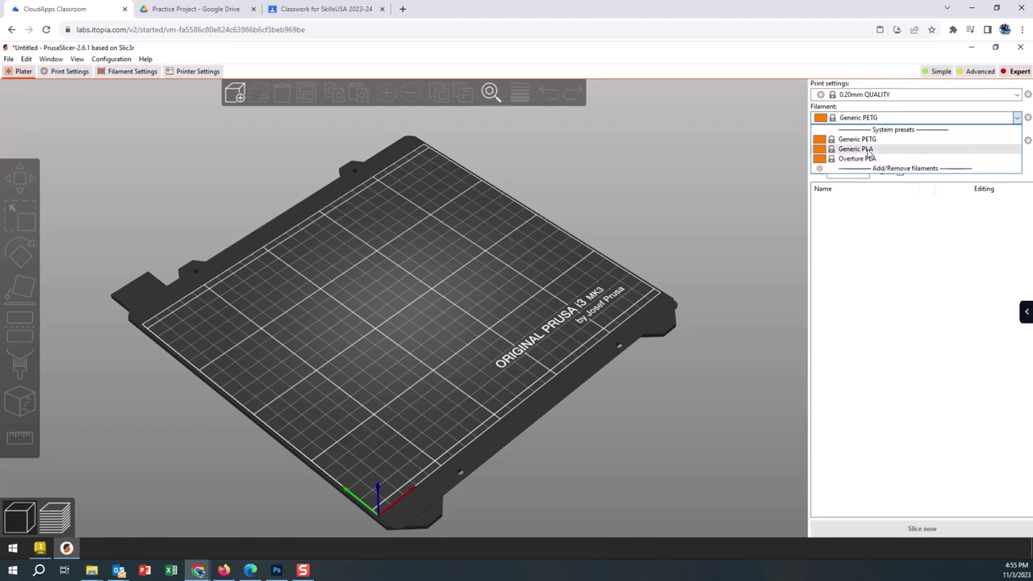
click(868, 152)
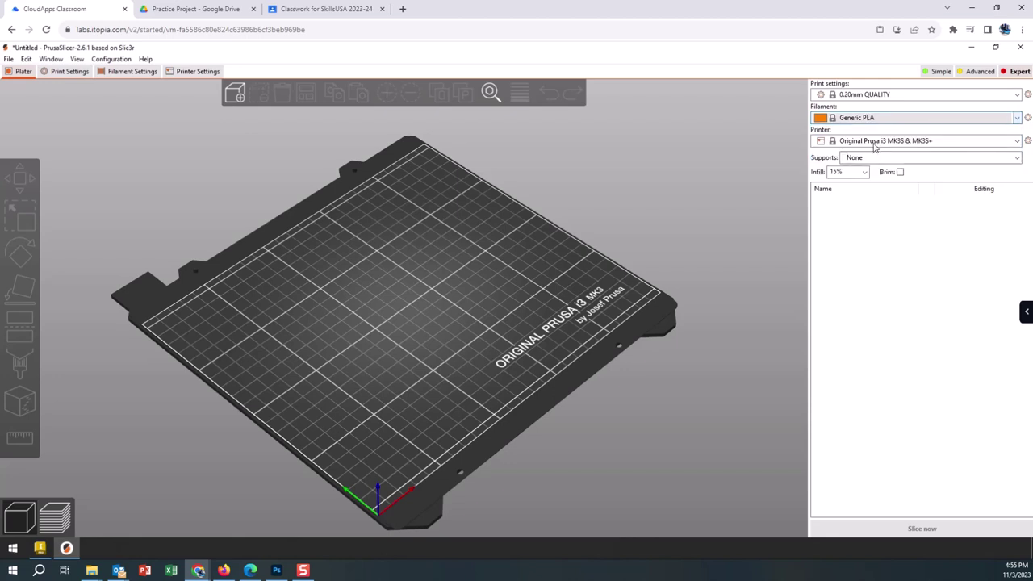
click(865, 95)
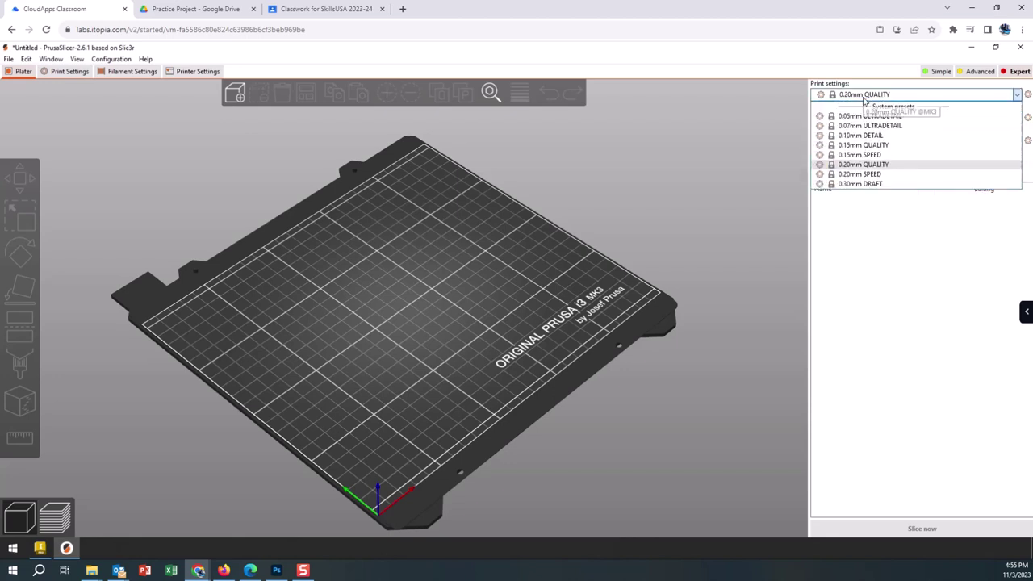
click(860, 165)
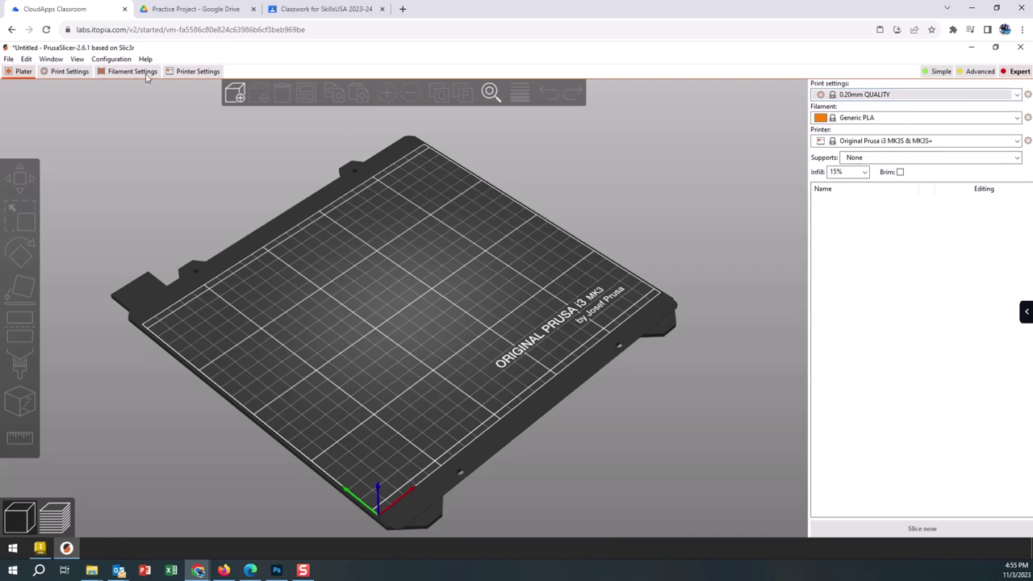
Step: Import WidgetKeychain1 from G: > My Drive > Class Maker Class > Practice Project
click(9, 58)
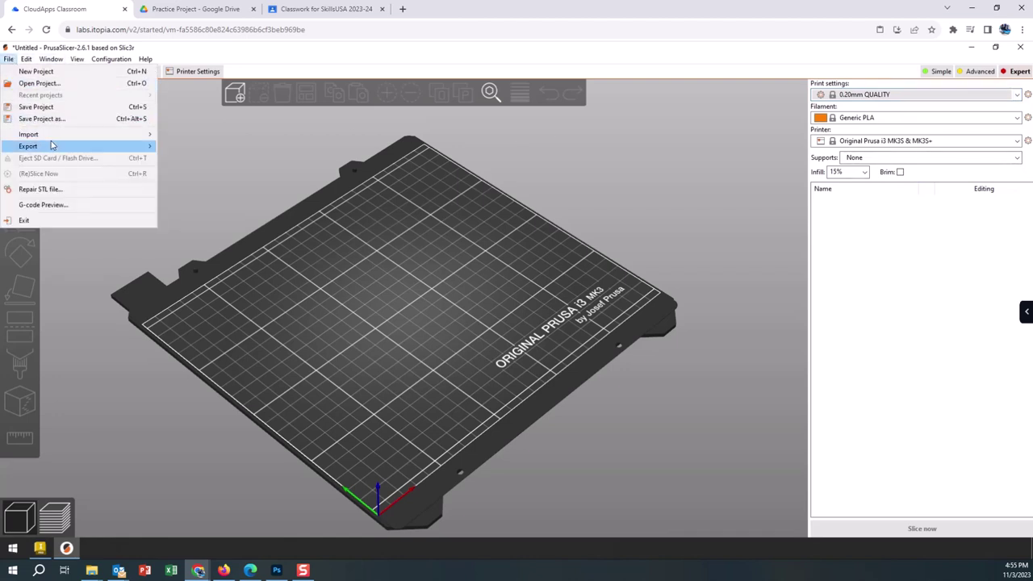
mouse_move(109, 135)
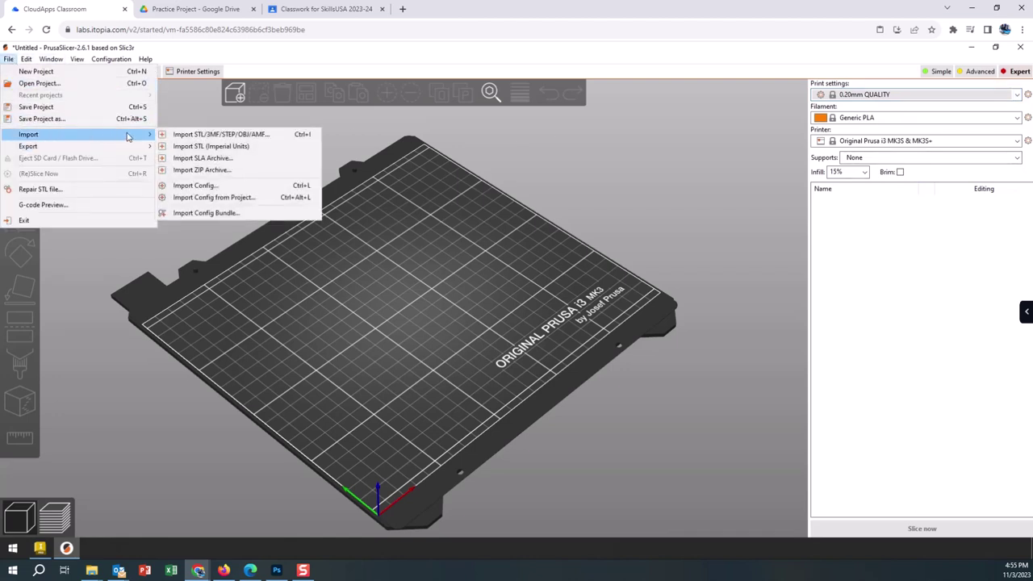
click(198, 135)
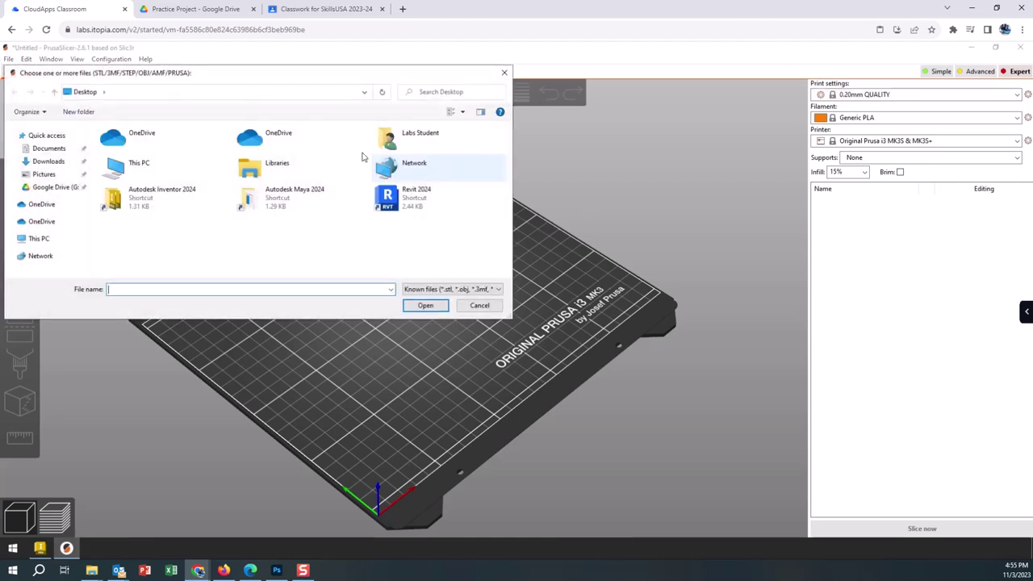
click(52, 186)
double_click(125, 145)
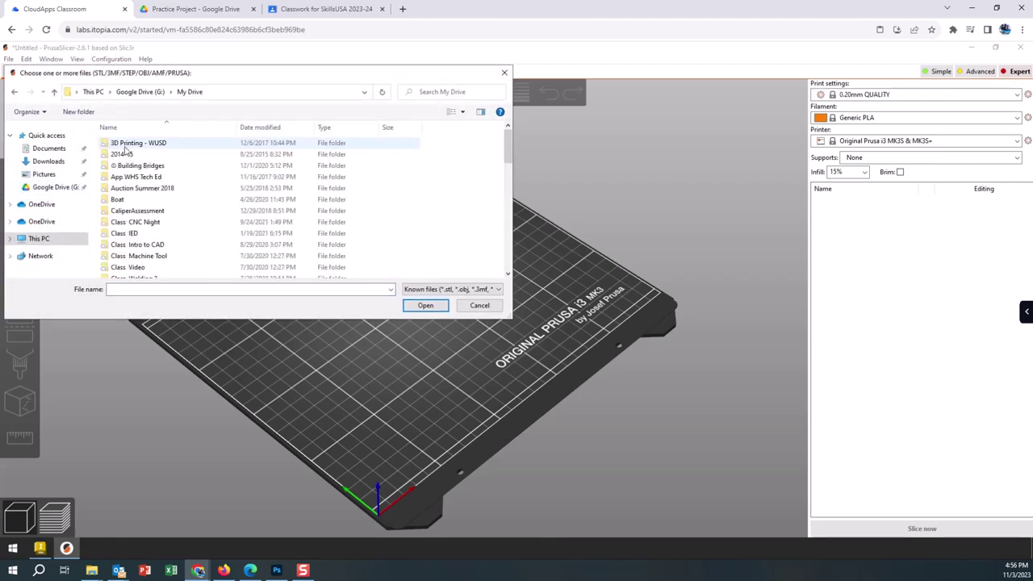
scroll(148, 258, down, 1)
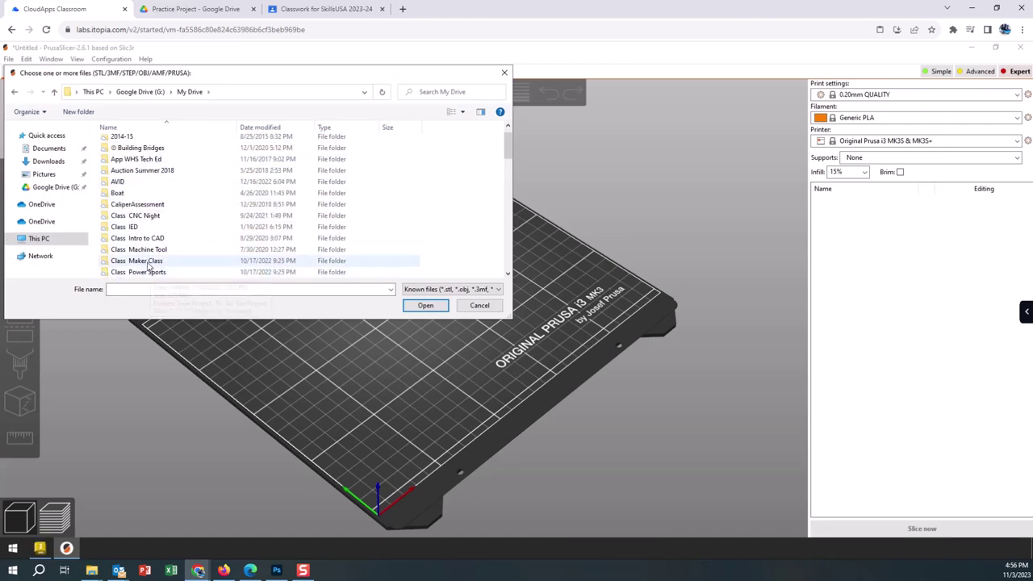
double_click(145, 266)
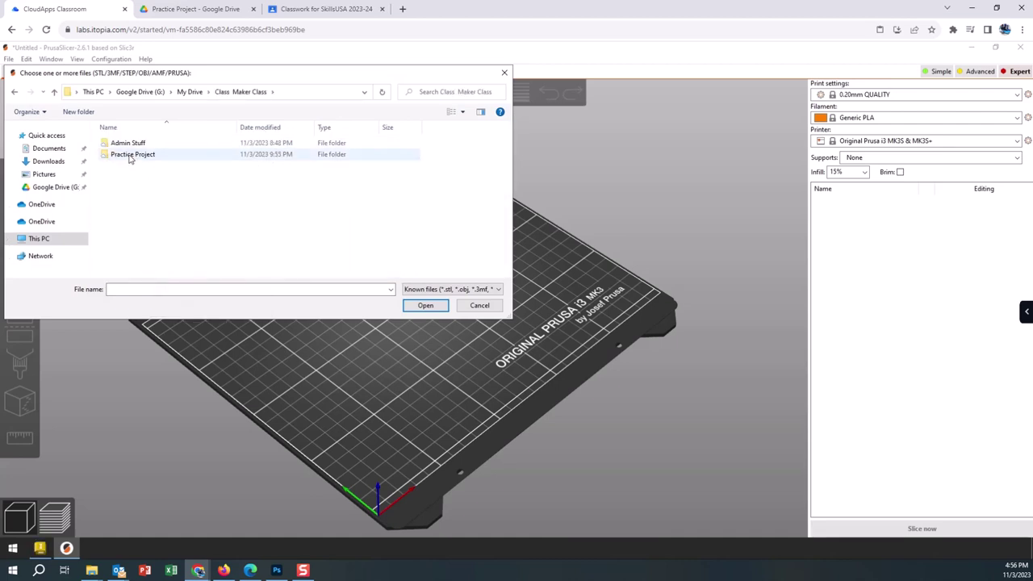
double_click(129, 157)
click(133, 146)
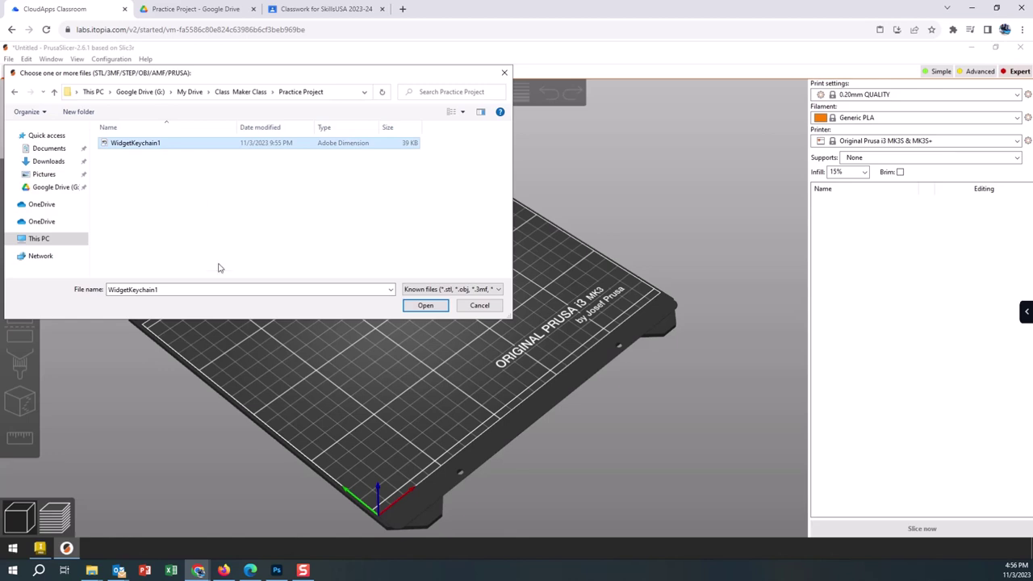
click(425, 305)
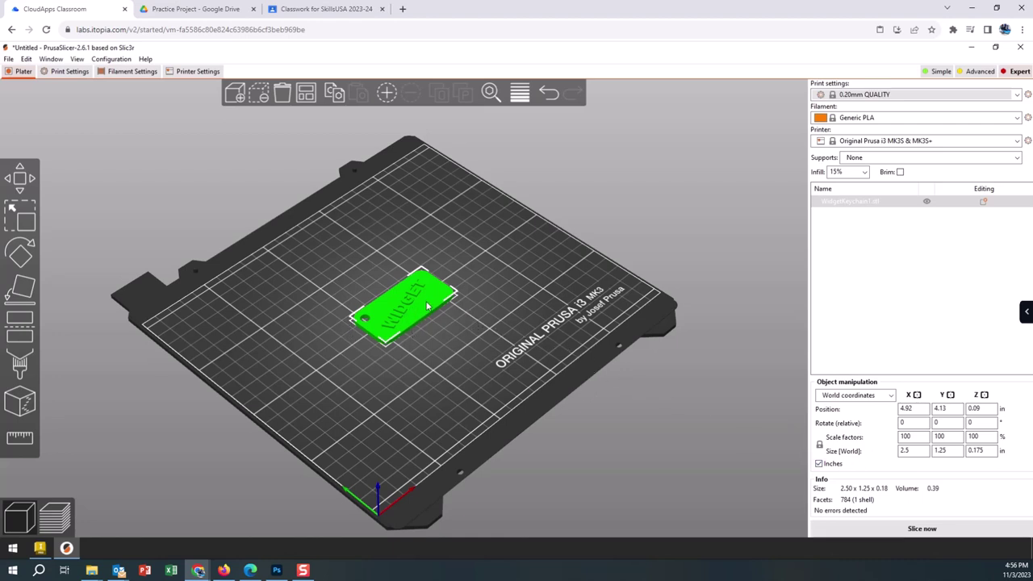
Step: Drag the keychain across the bed and drop it near centre at X 4.93, Y 3.95 in
drag(427, 305, 426, 409)
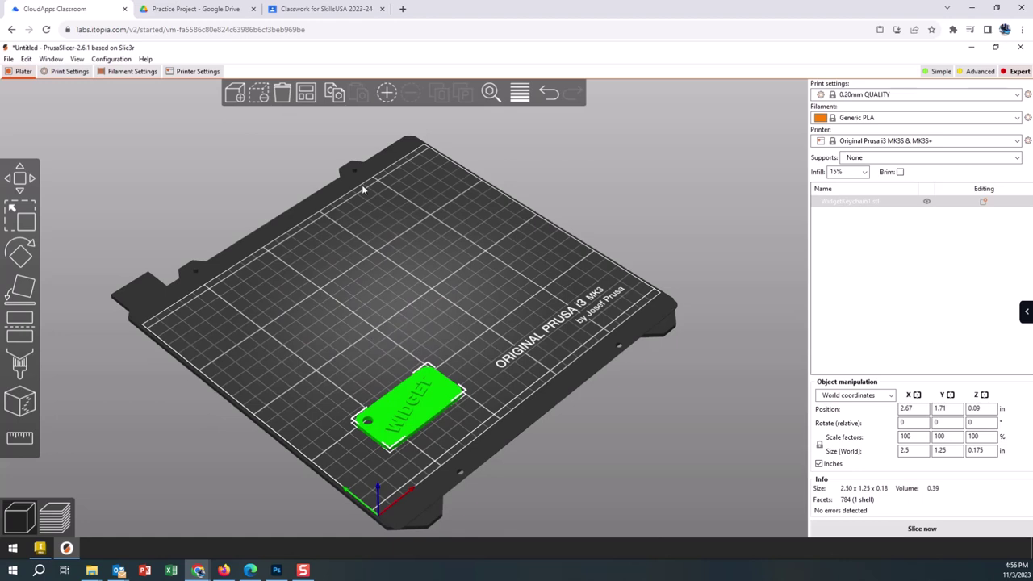
drag(432, 386, 430, 350)
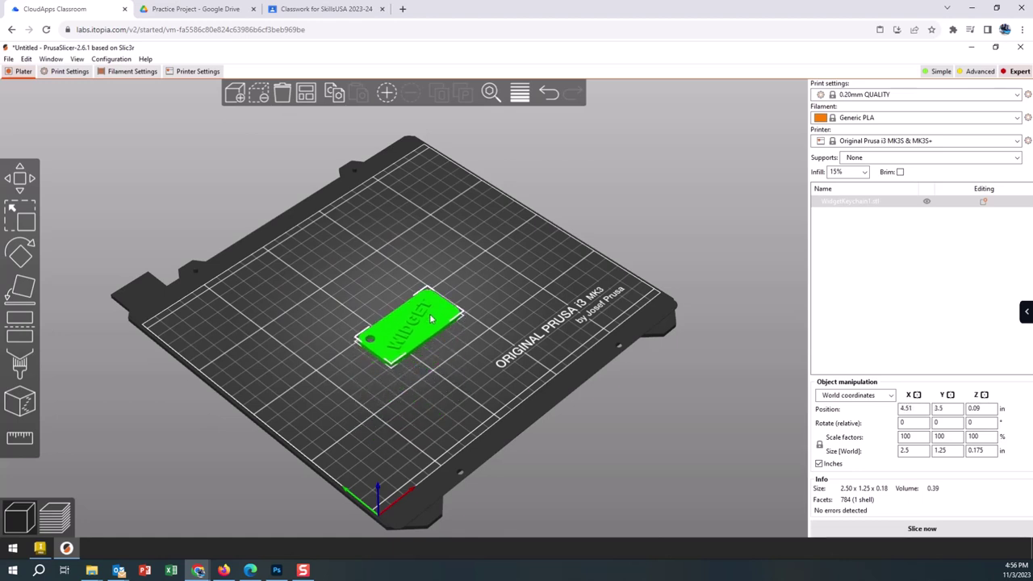
drag(431, 318, 431, 302)
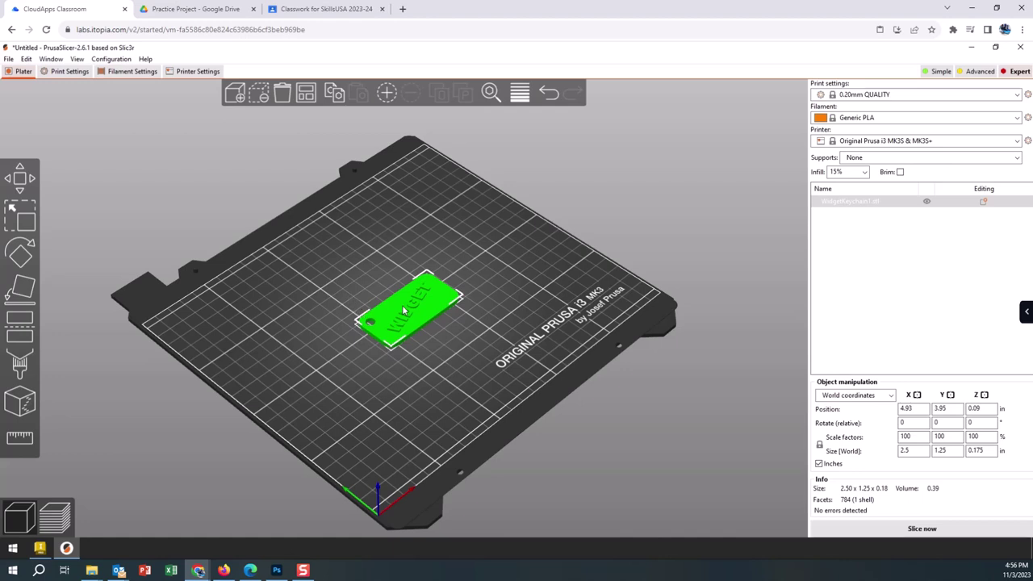
Step: Switch between top and angled views and reselect the keychain
key(1)
key(0)
key(1)
click(344, 283)
click(393, 309)
key(0)
key(1)
key(0)
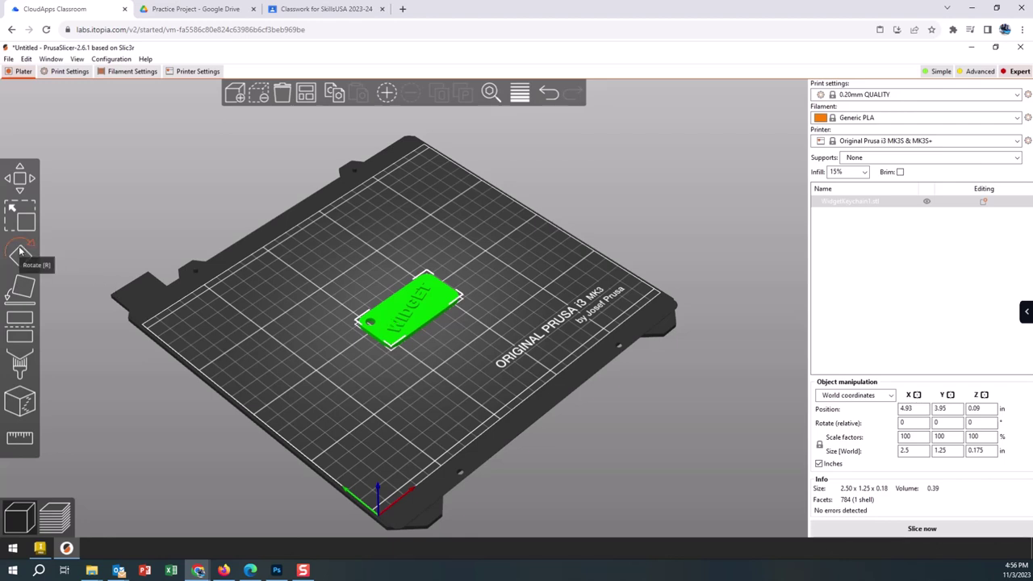
Step: Rotate the keychain about 74° around Y, then around another axis
key(1)
click(20, 254)
key(0)
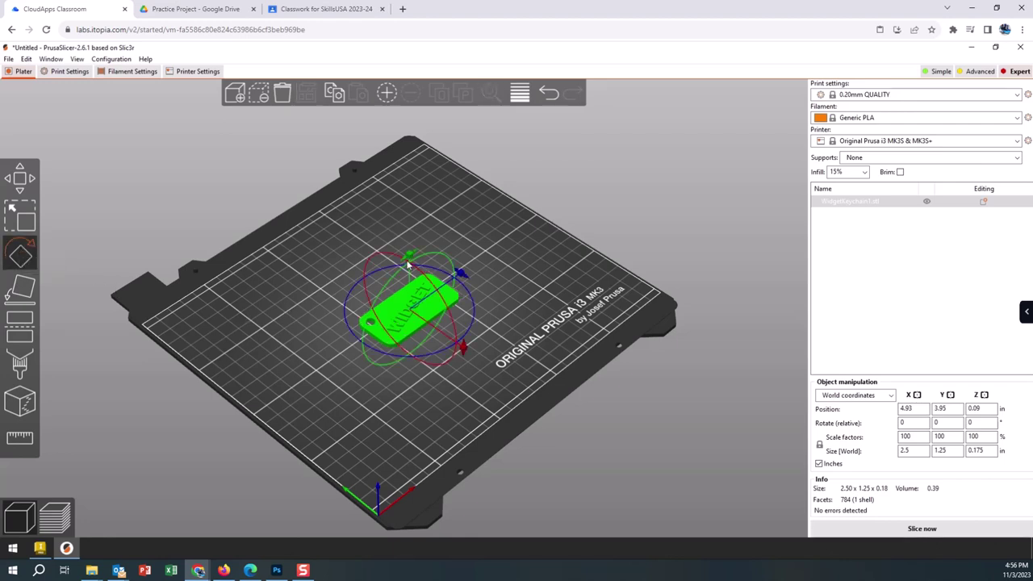
drag(408, 265, 386, 313)
drag(466, 250, 428, 227)
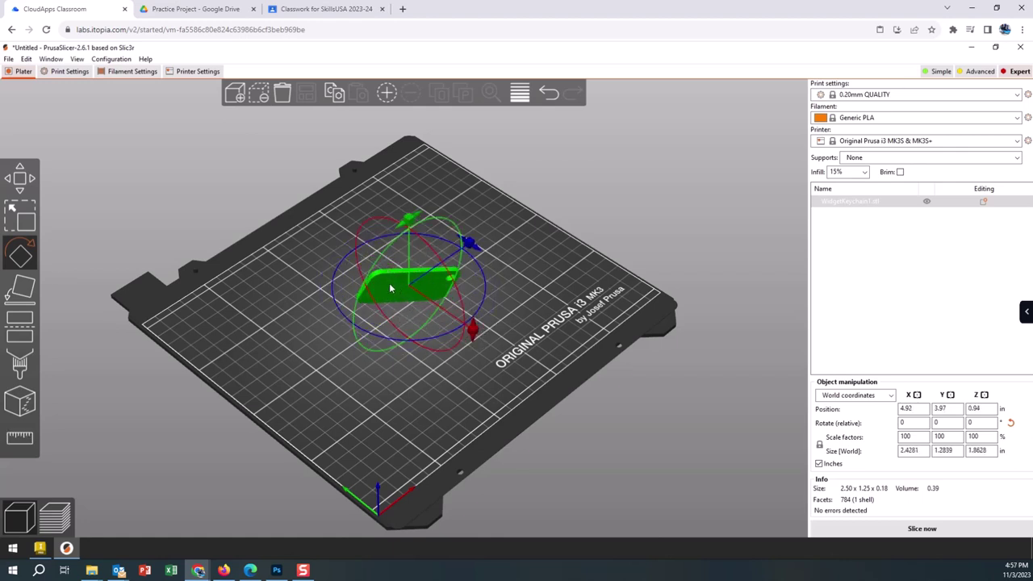
Step: Lay the keychain flat on a face and nudge it to X 4.93, Y 3.99 in
click(21, 304)
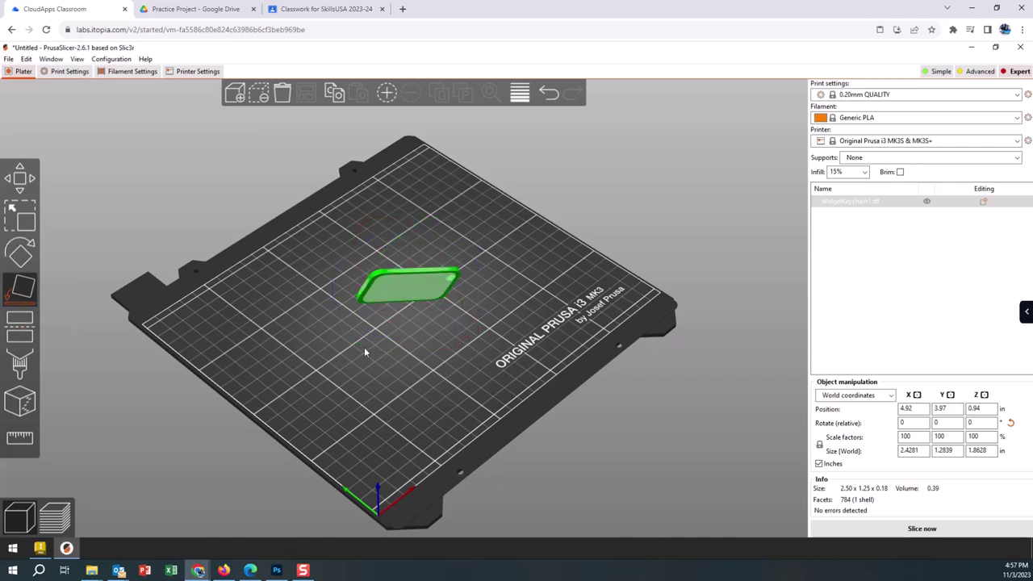
click(403, 287)
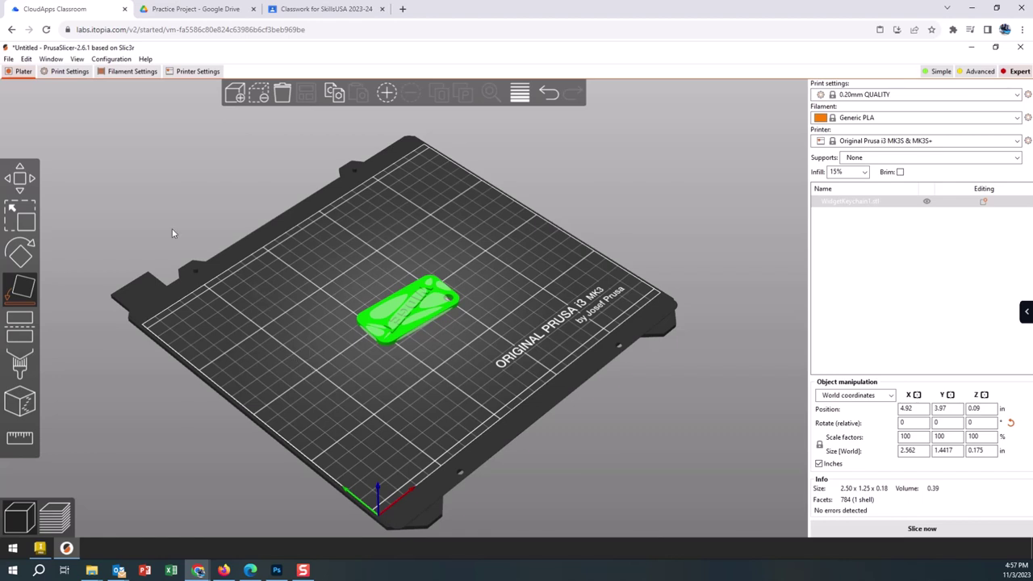
click(29, 190)
drag(408, 325, 409, 321)
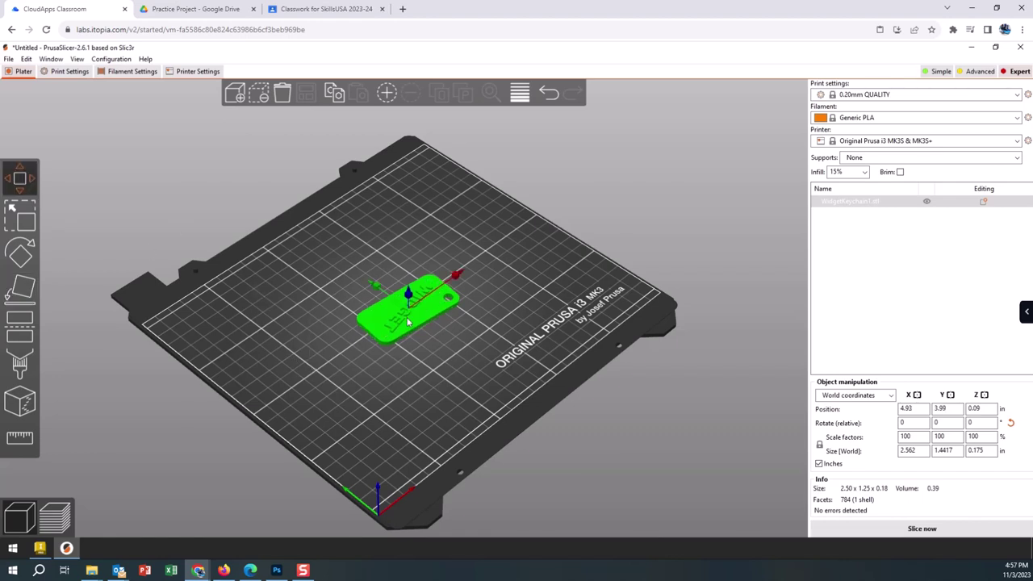
click(427, 344)
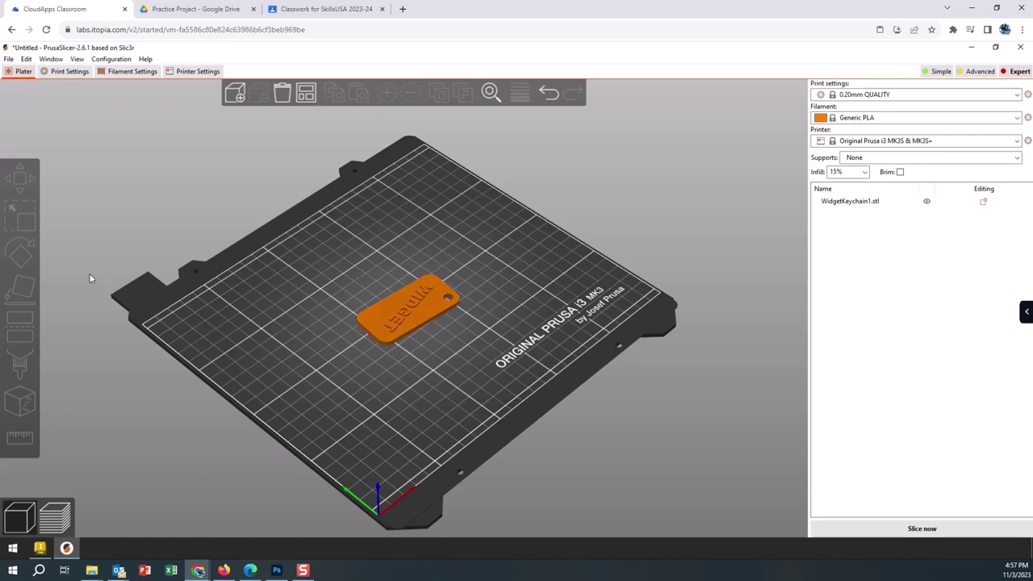
click(386, 317)
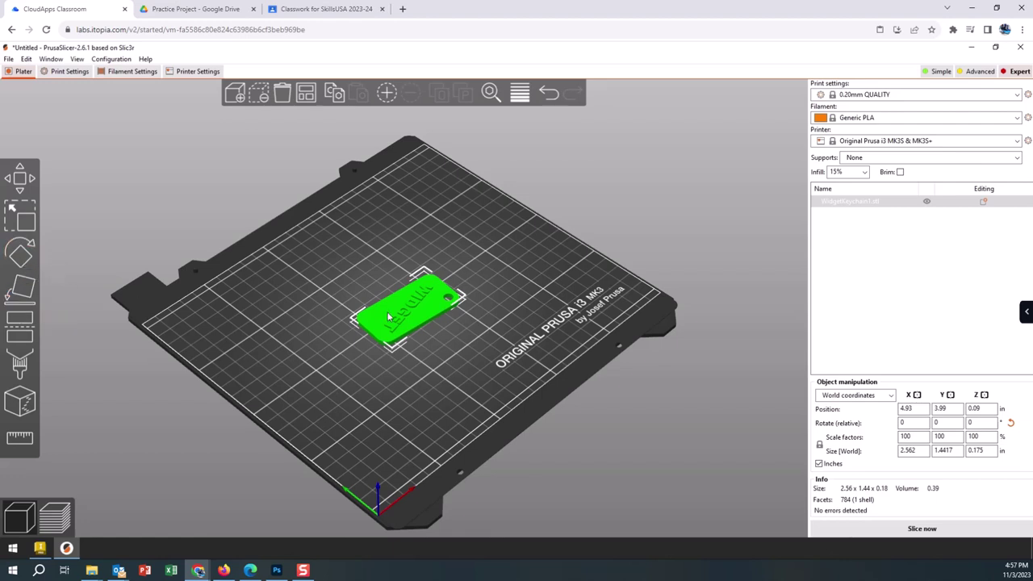
Step: Delete the reoriented keychain from the bed
click(354, 283)
click(386, 328)
key(Delete)
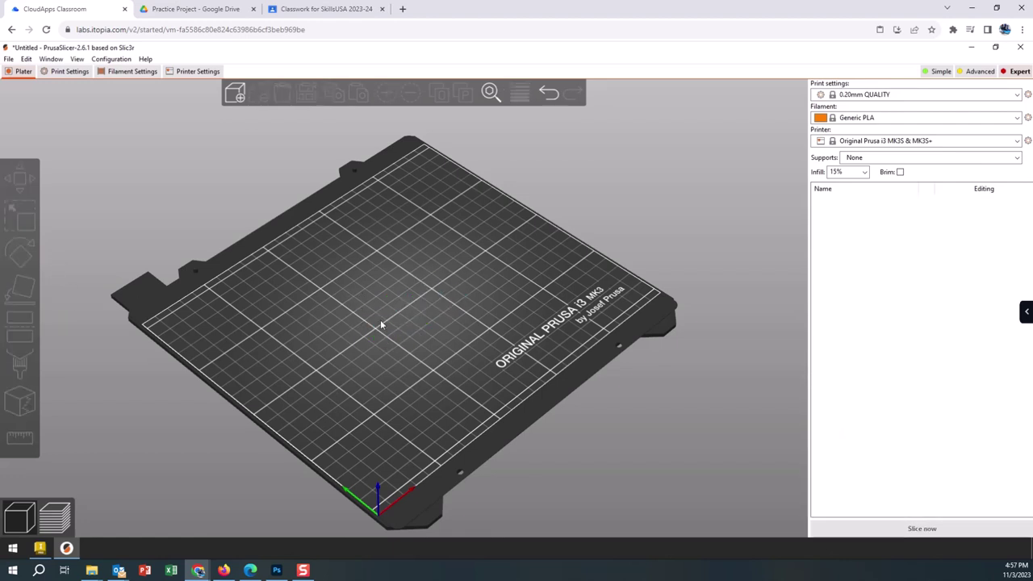
Step: Re-import WidgetKeychain1 so it lies flat at 2.5 × 1.25 × 0.175 in, then select it
click(9, 59)
mouse_move(28, 134)
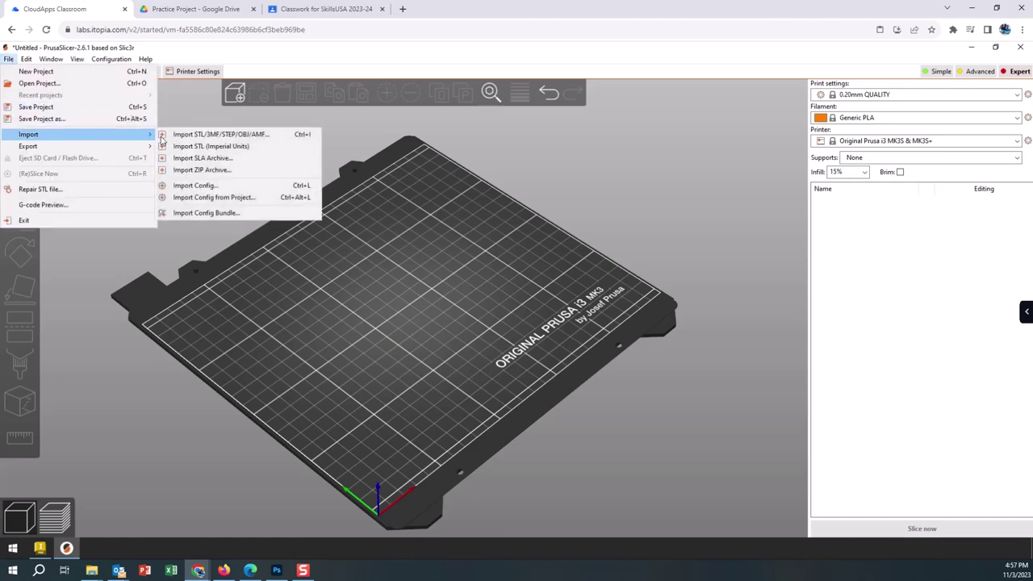
click(193, 137)
double_click(135, 142)
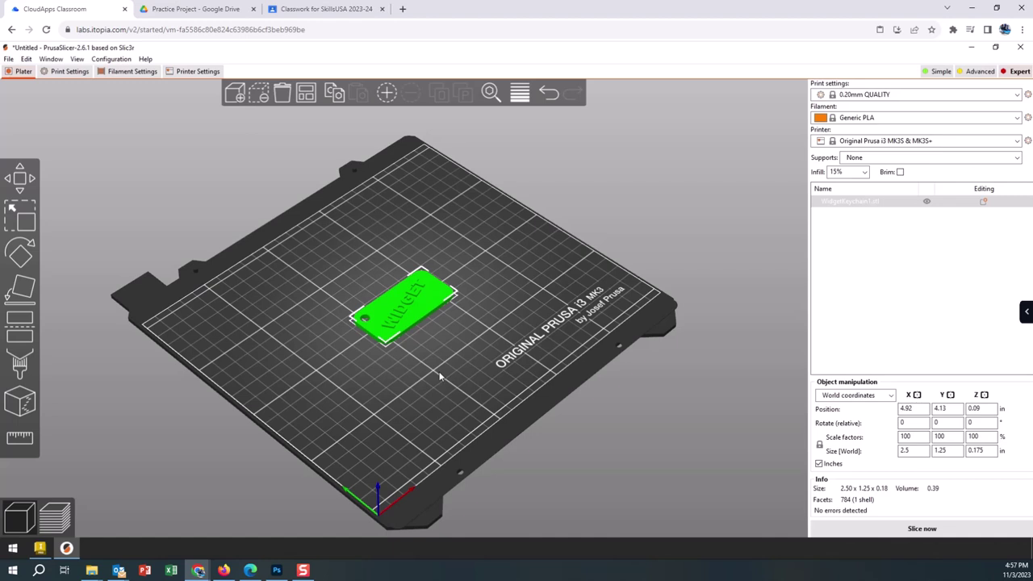
click(362, 248)
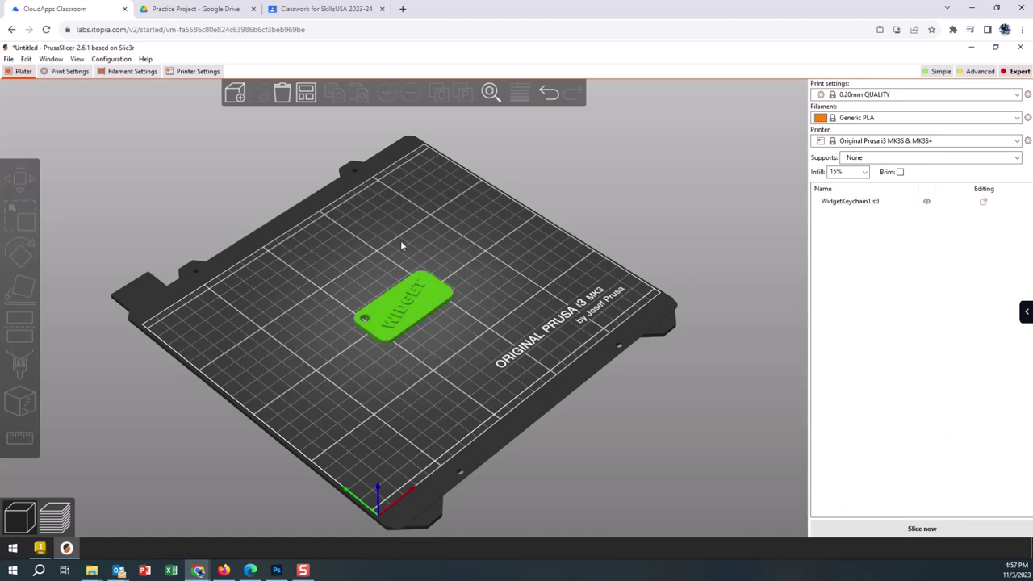
click(443, 310)
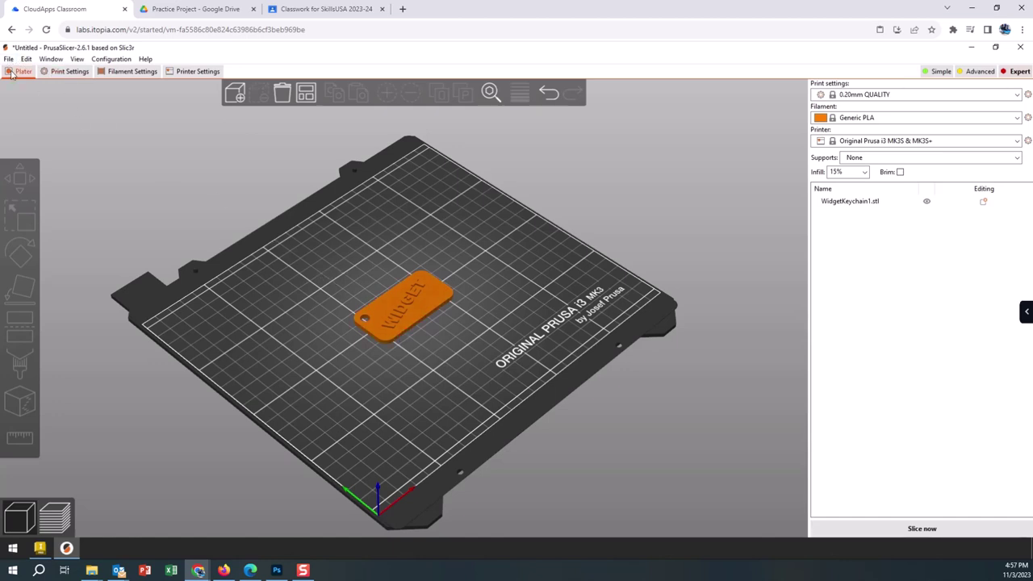
Step: Save the PrusaSlicer project as WidgetKeychain1 (3MF) in Practice Project, then switch back to that Drive folder
click(8, 60)
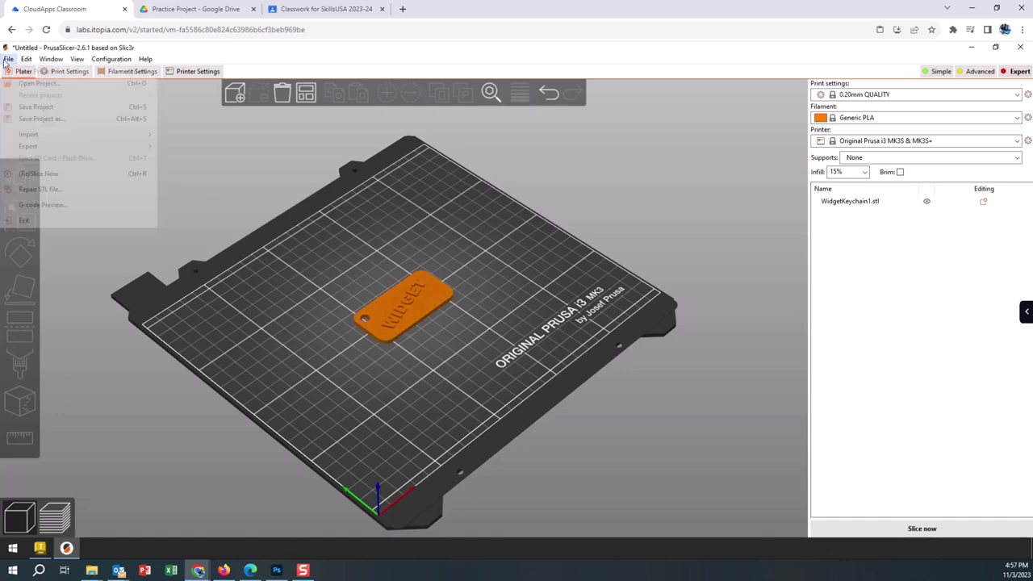
click(43, 120)
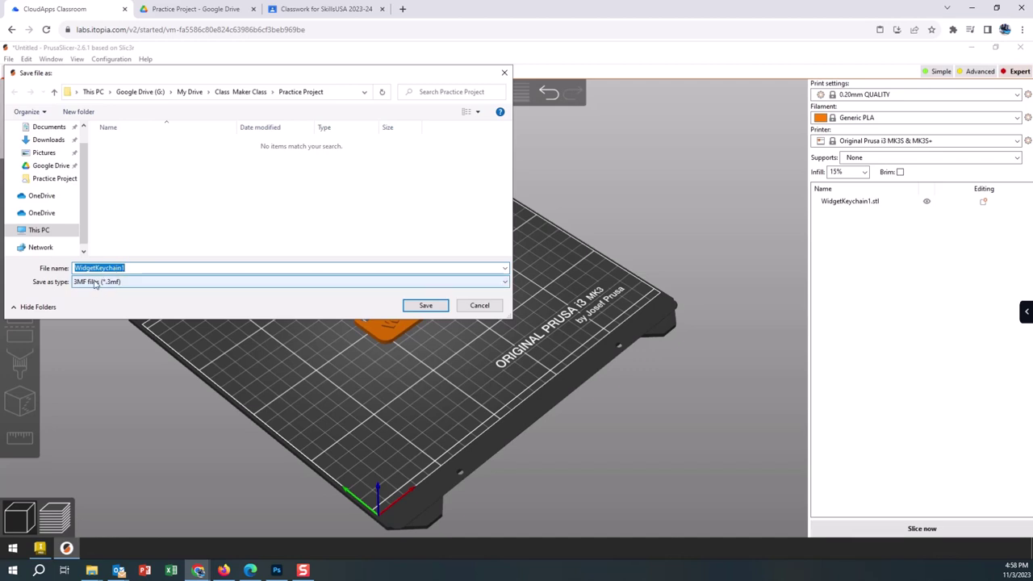
click(422, 307)
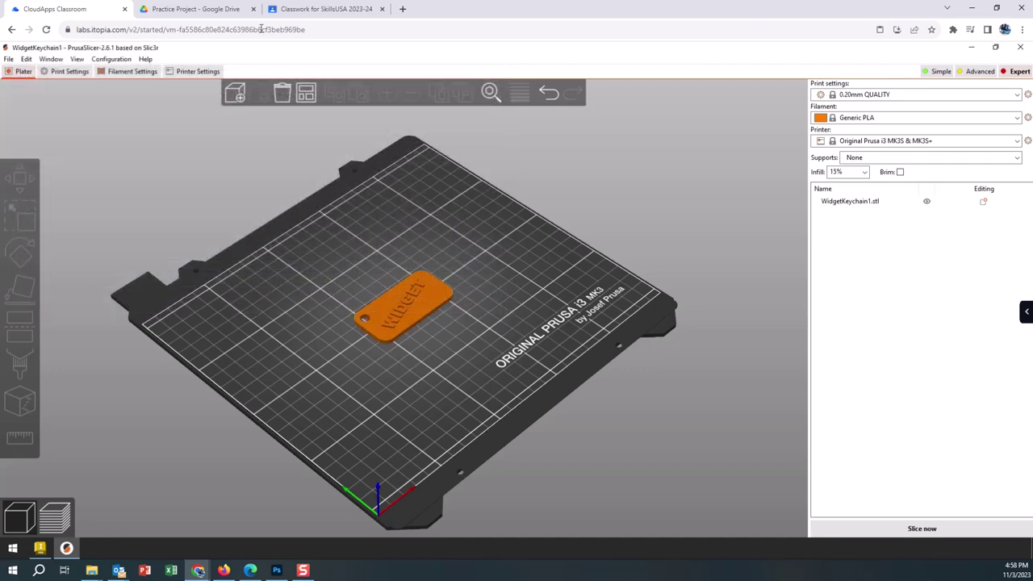
click(242, 10)
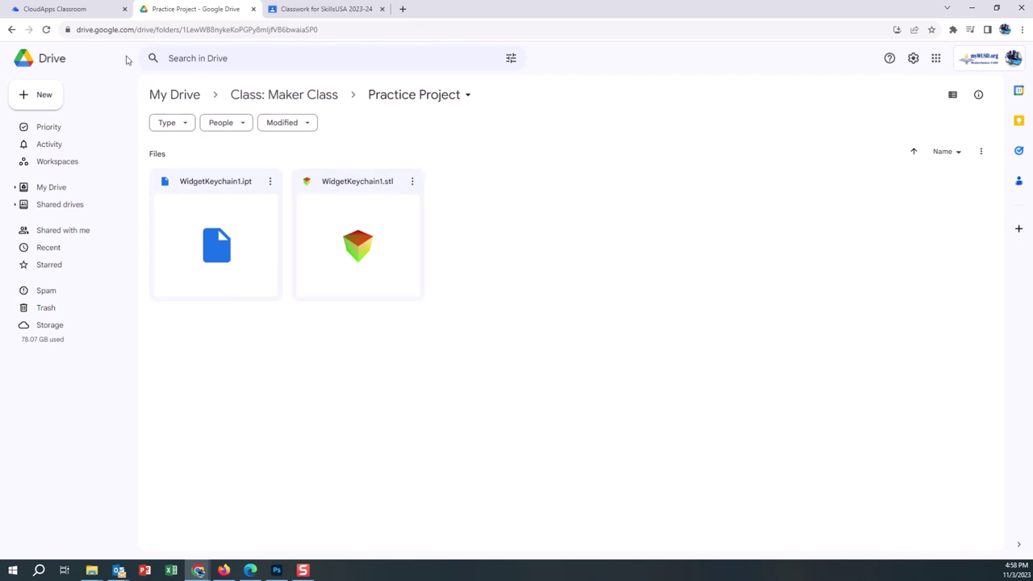
Step: Refresh Practice Project in Drive to show WidgetKeychain1.3mf, then switch back to PrusaSlicer
click(46, 29)
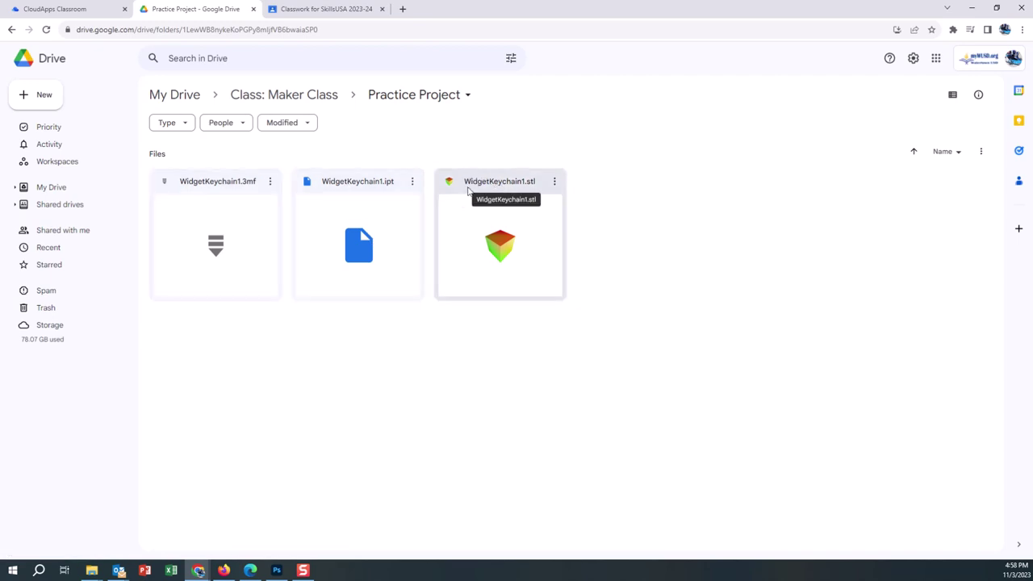
click(81, 9)
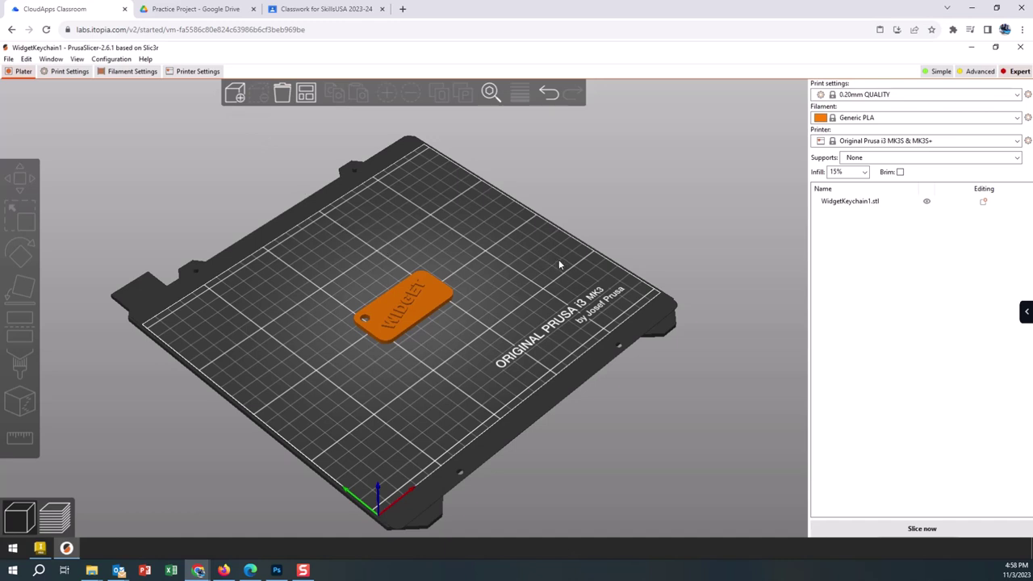
Step: Select and slice the keychain, then view layers only up to the solid infill
click(432, 305)
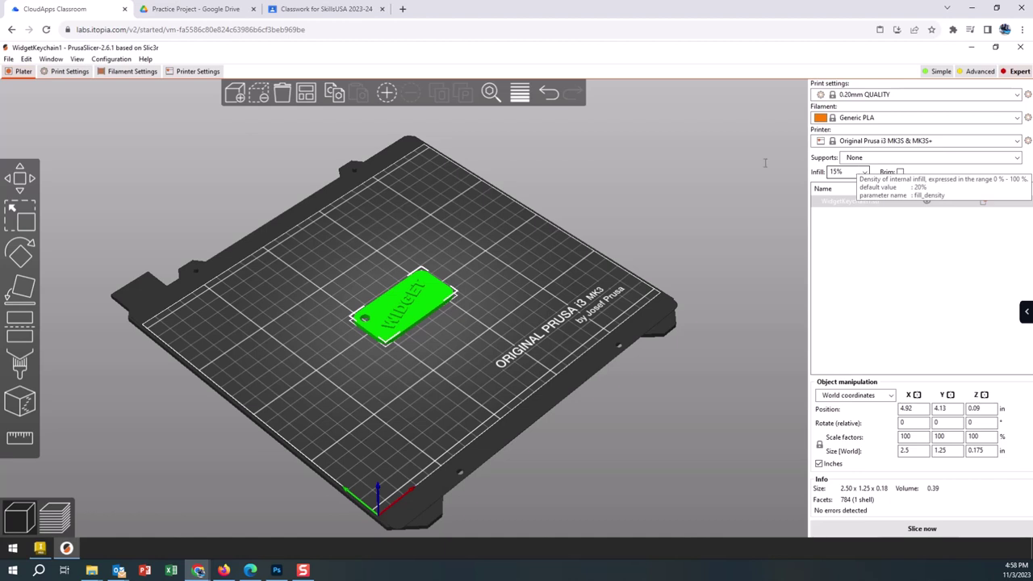
click(924, 530)
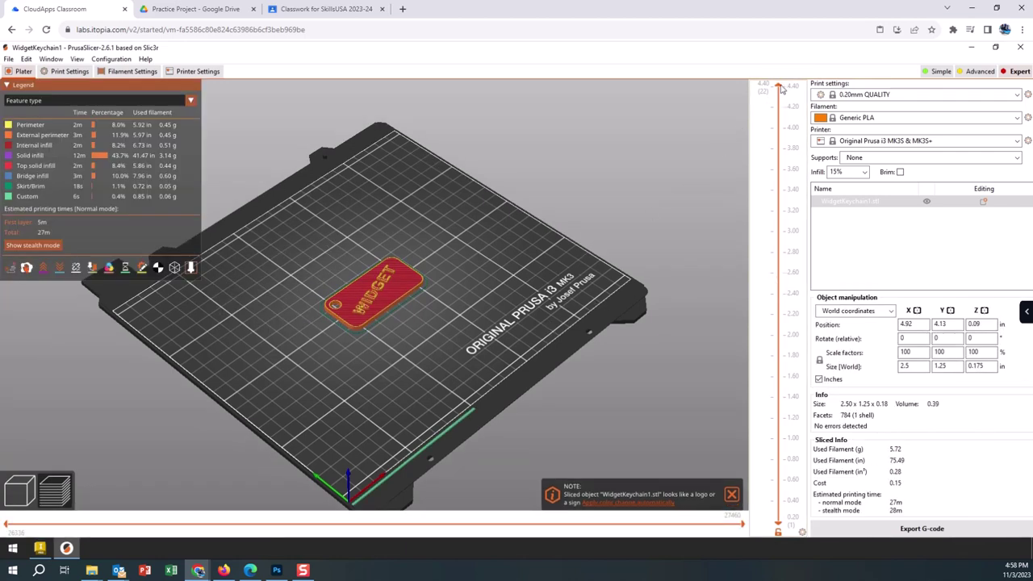
drag(780, 87, 779, 528)
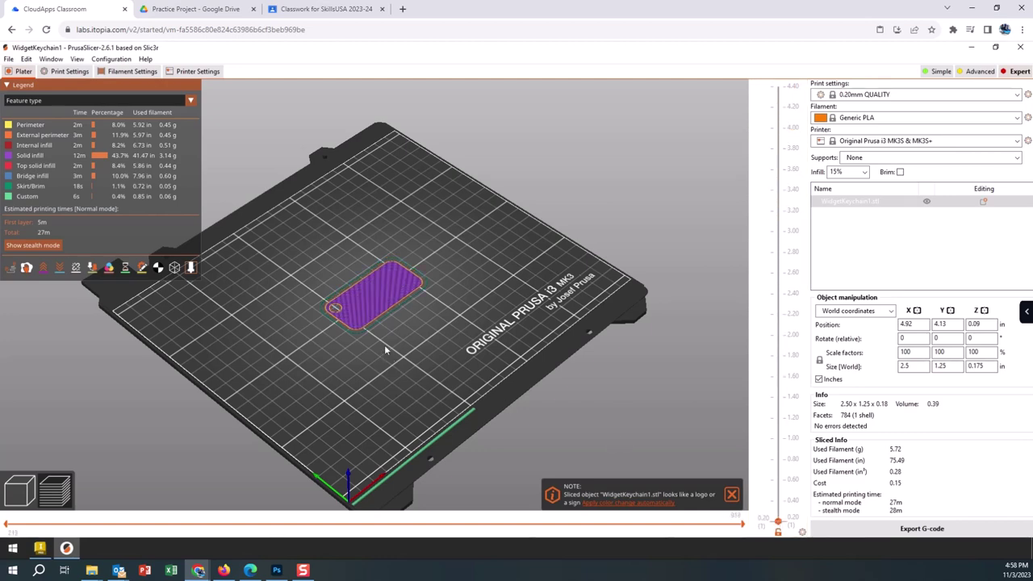
Step: Step the layer preview from layer 2 up to the raised WIDGET lettering
scroll(367, 308, up, 2)
scroll(366, 313, up, 3)
scroll(364, 319, up, 5)
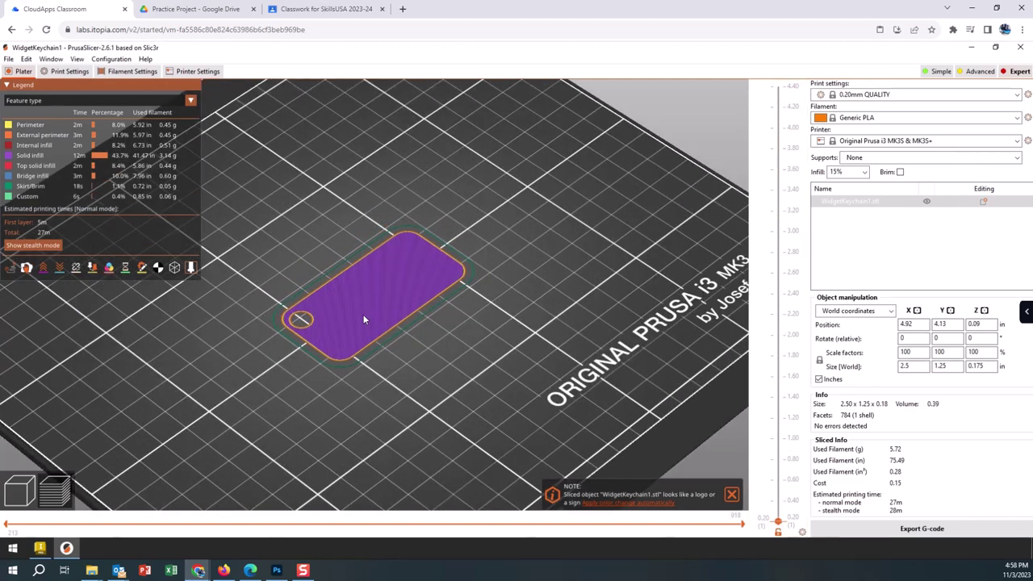
scroll(363, 320, up, 2)
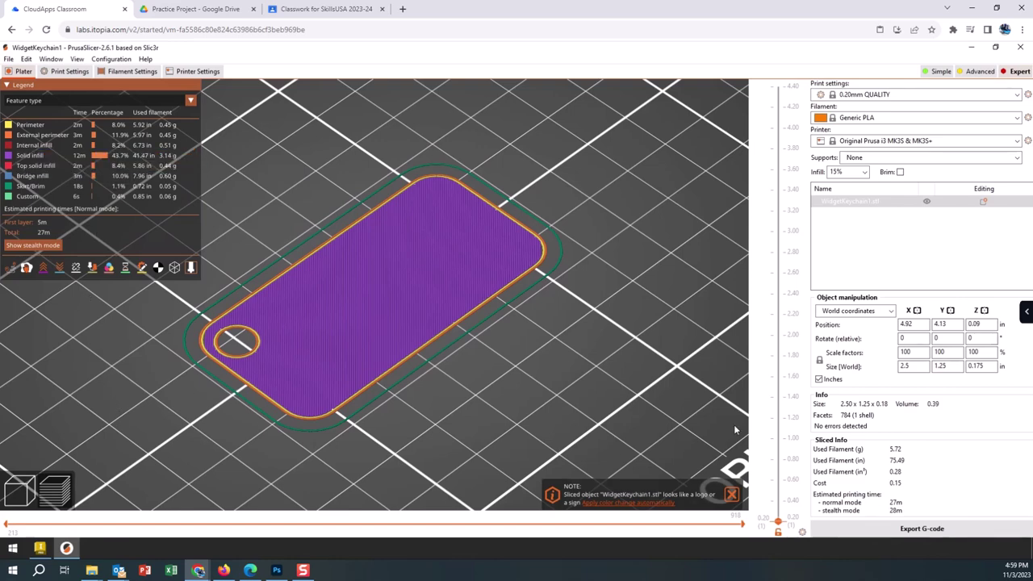
mouse_move(777, 523)
mouse_down()
mouse_move(769, 476)
mouse_move(774, 439)
mouse_move(781, 517)
mouse_move(783, 330)
mouse_move(794, 292)
mouse_move(789, 320)
mouse_move(778, 212)
mouse_up()
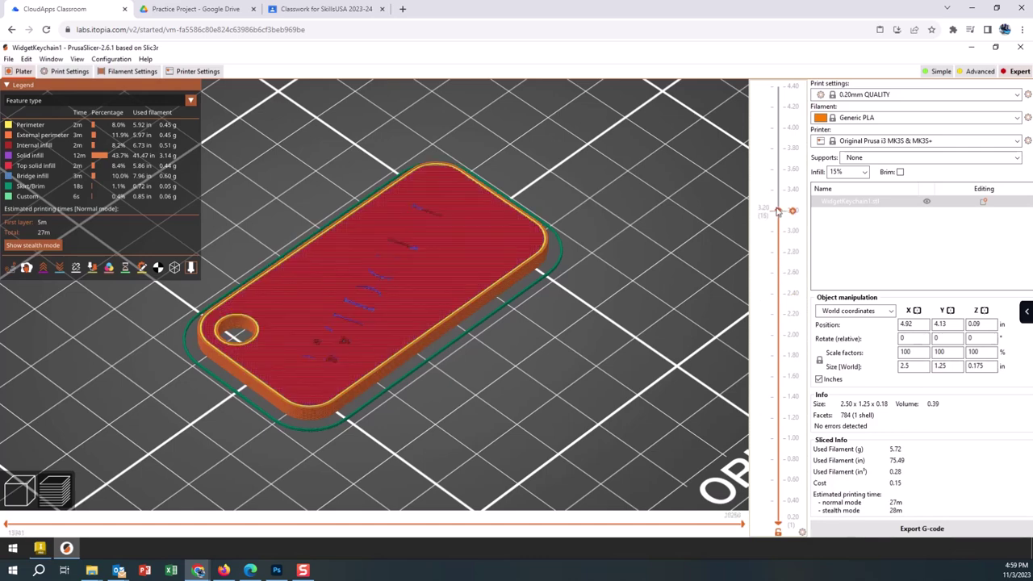
drag(782, 232, 766, 92)
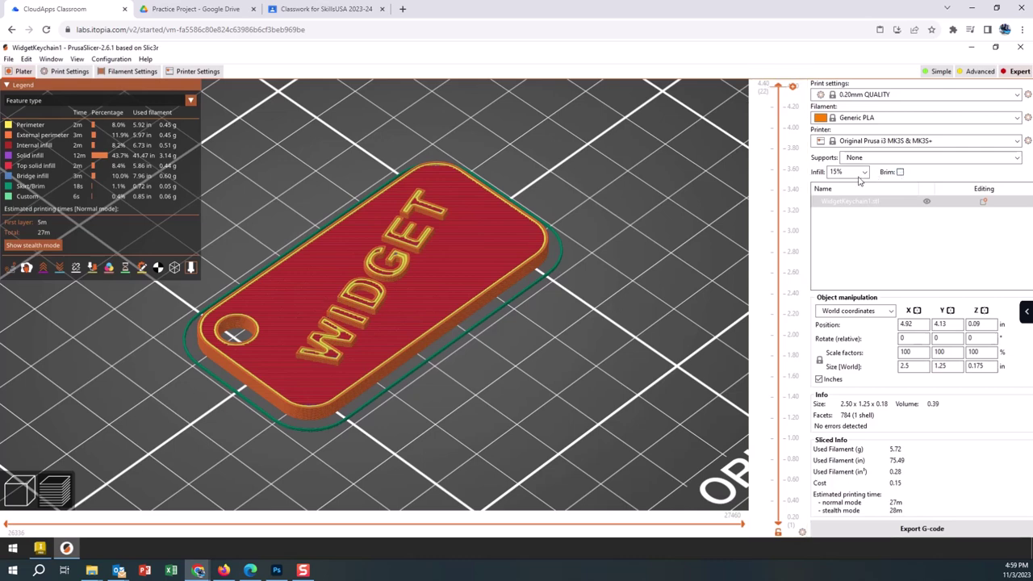
Step: Show the infill layer at 2.00, then reslice the keychain with 40% infill density
drag(791, 137, 788, 333)
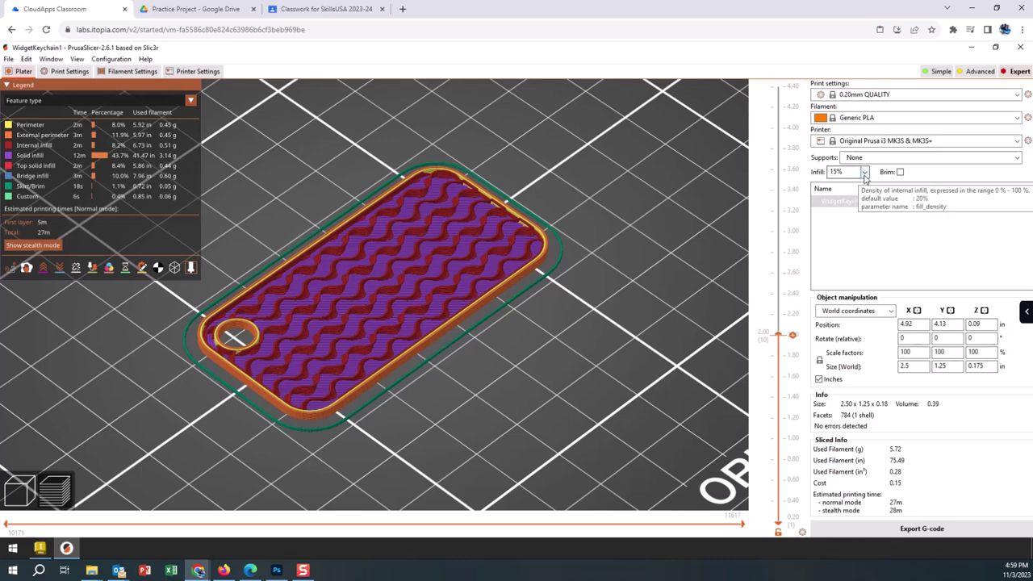
click(864, 172)
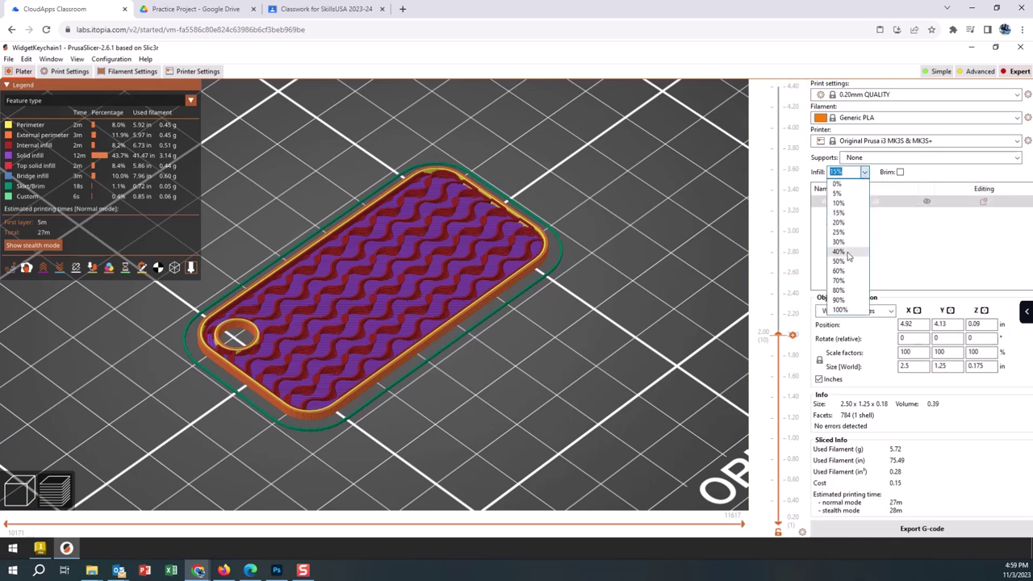
click(846, 253)
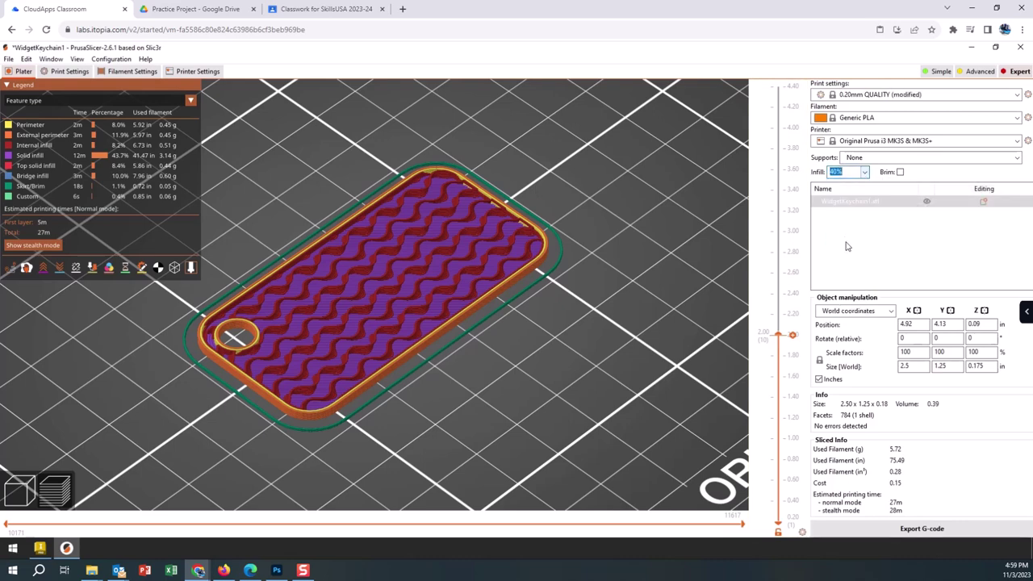
click(907, 530)
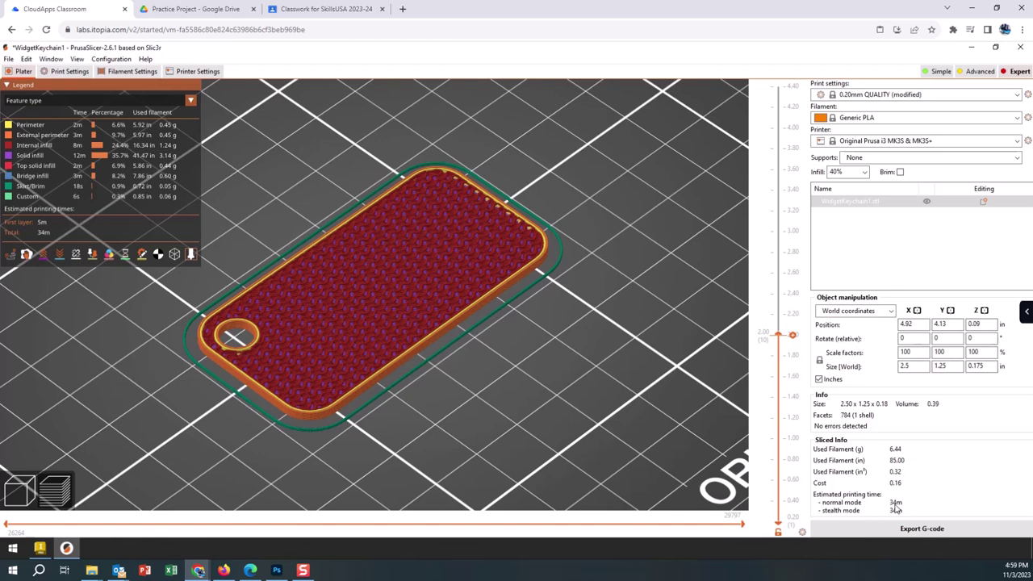
Step: Reslice with infill density back at 15%, then open the Print Settings tab
click(864, 172)
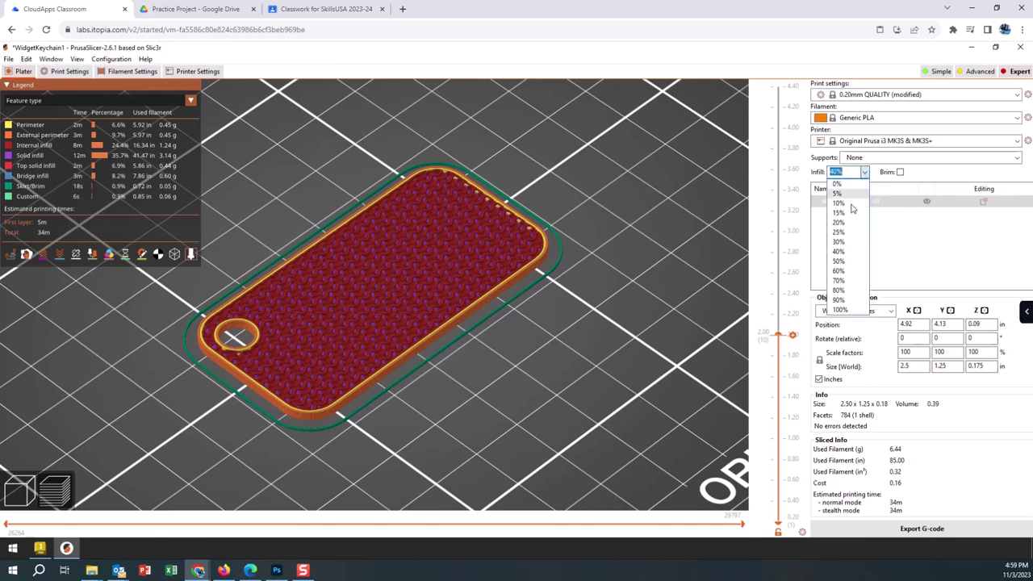
click(847, 213)
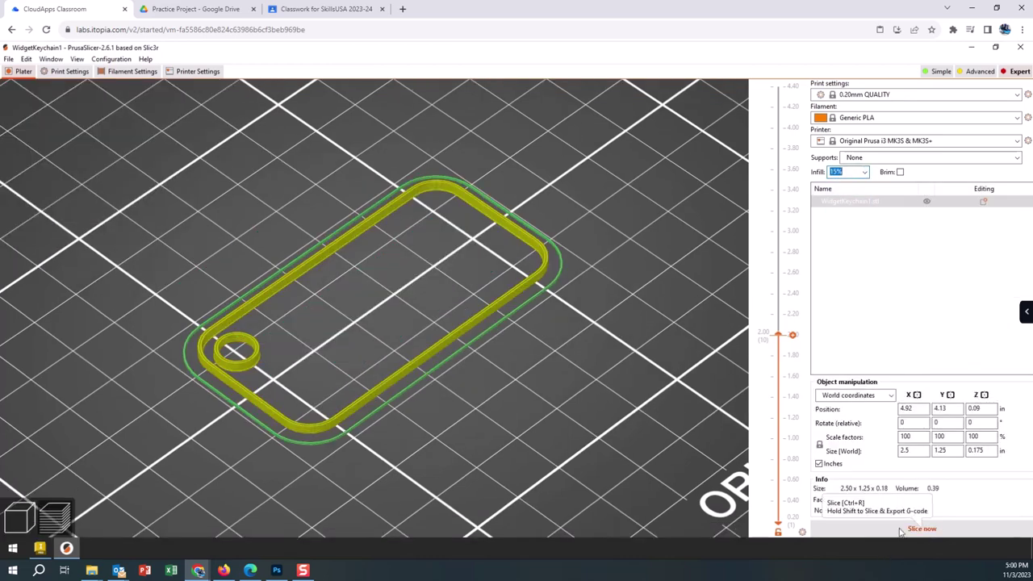
click(901, 531)
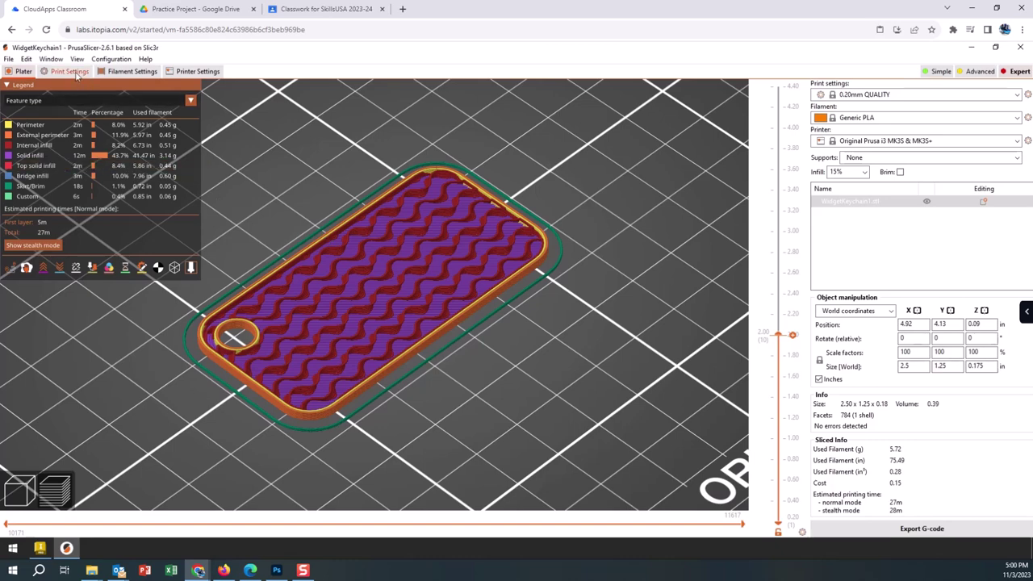
click(73, 71)
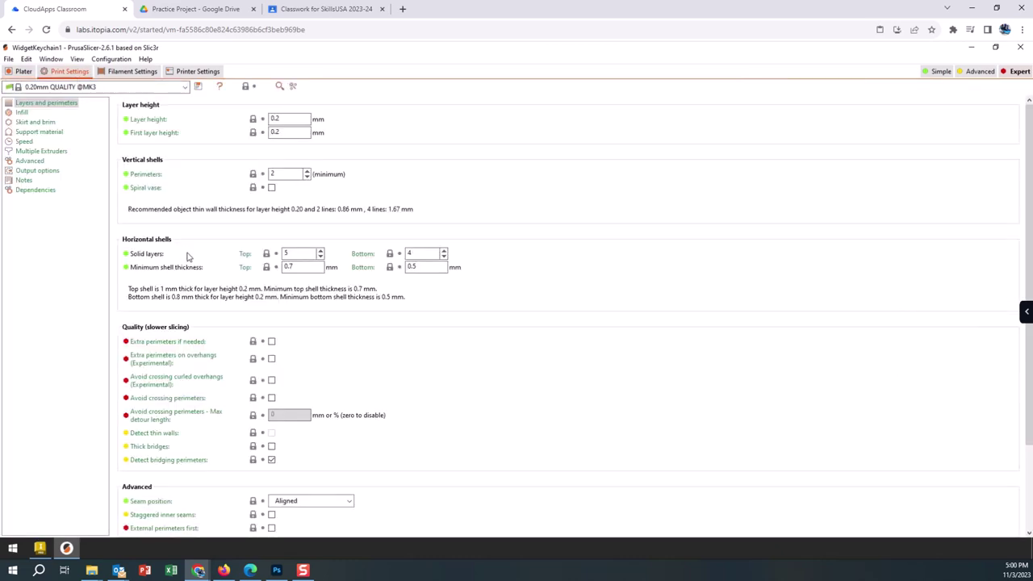
Step: Set Perimeters to 4 and return to the resliced keychain on the plater
click(272, 174)
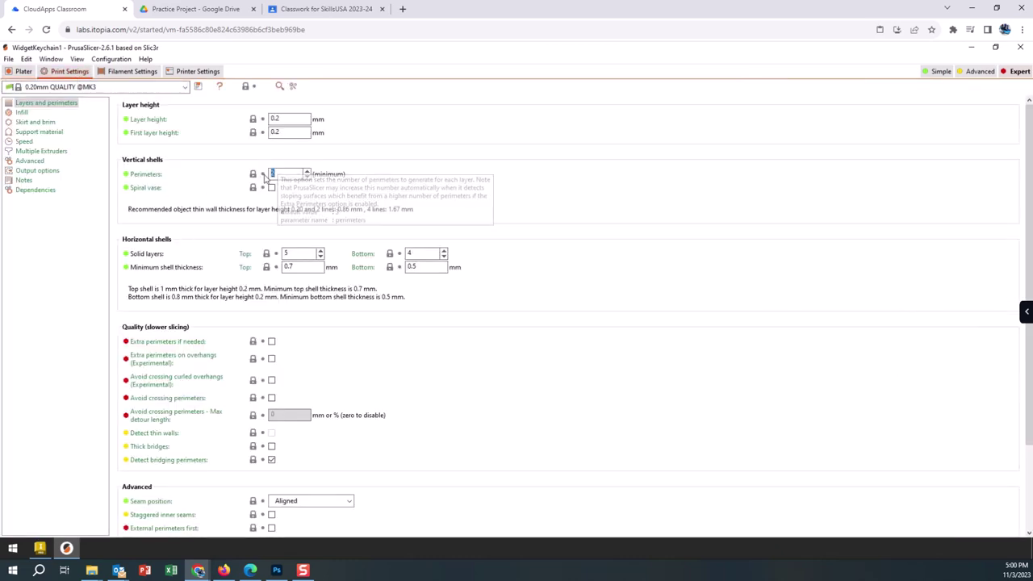
text(4)
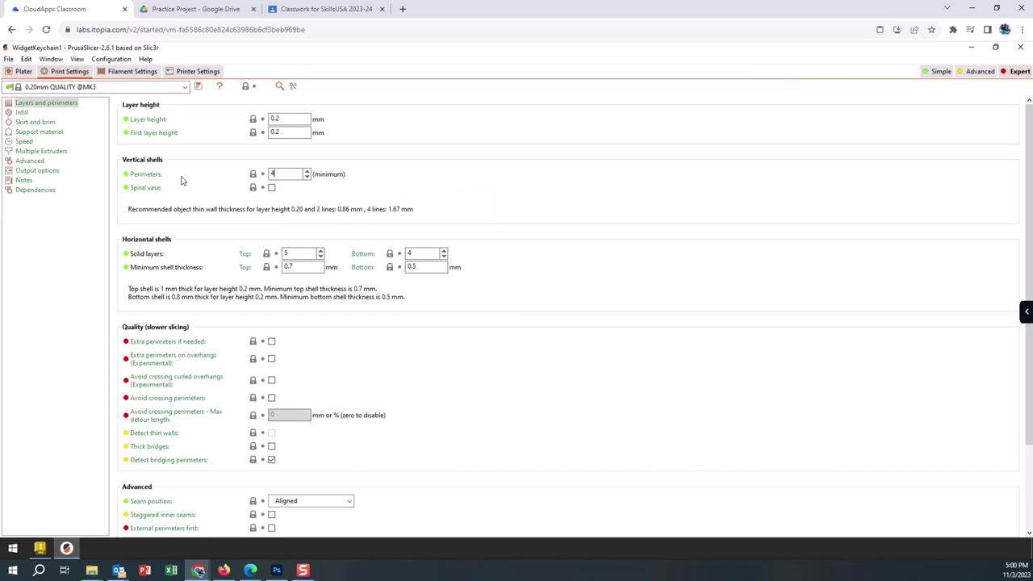
click(24, 71)
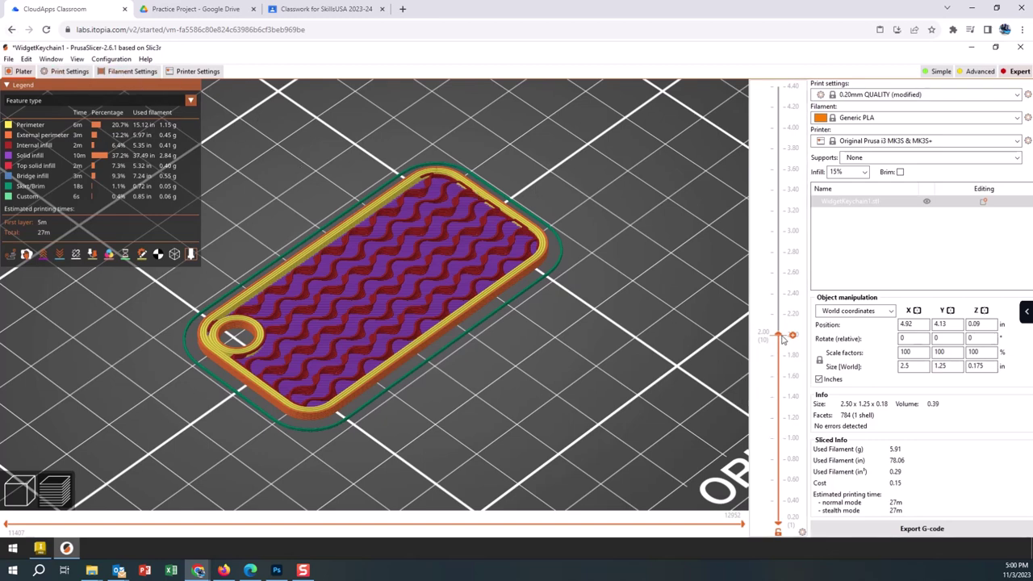
Step: Show all layers to the top and zoom out to see the WIDGET lettering
drag(793, 270, 792, 85)
scroll(466, 305, down, 4)
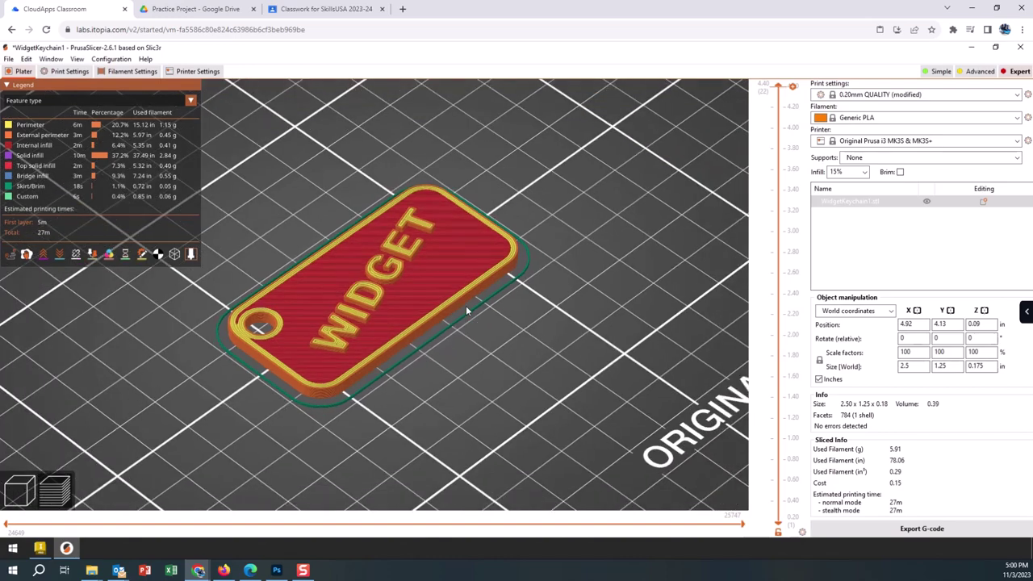
scroll(465, 317, down, 5)
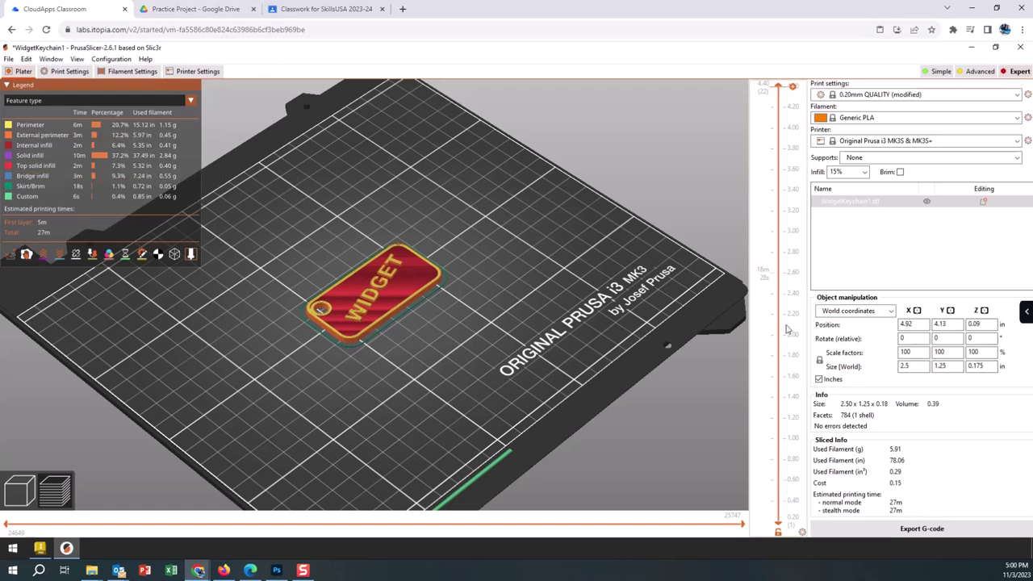
click(923, 532)
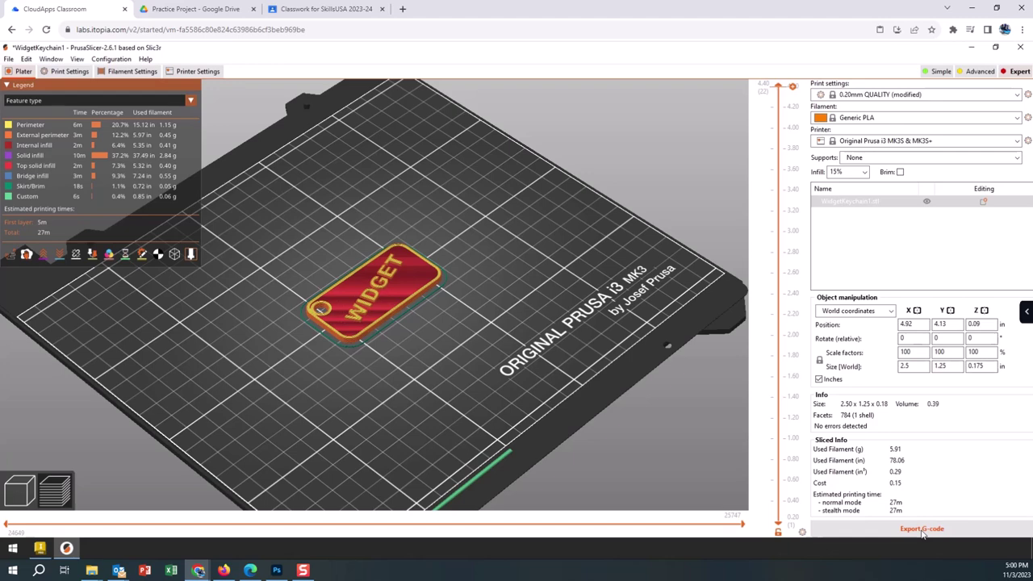
Step: Save the project and start exporting the sliced G-code
click(8, 59)
click(34, 107)
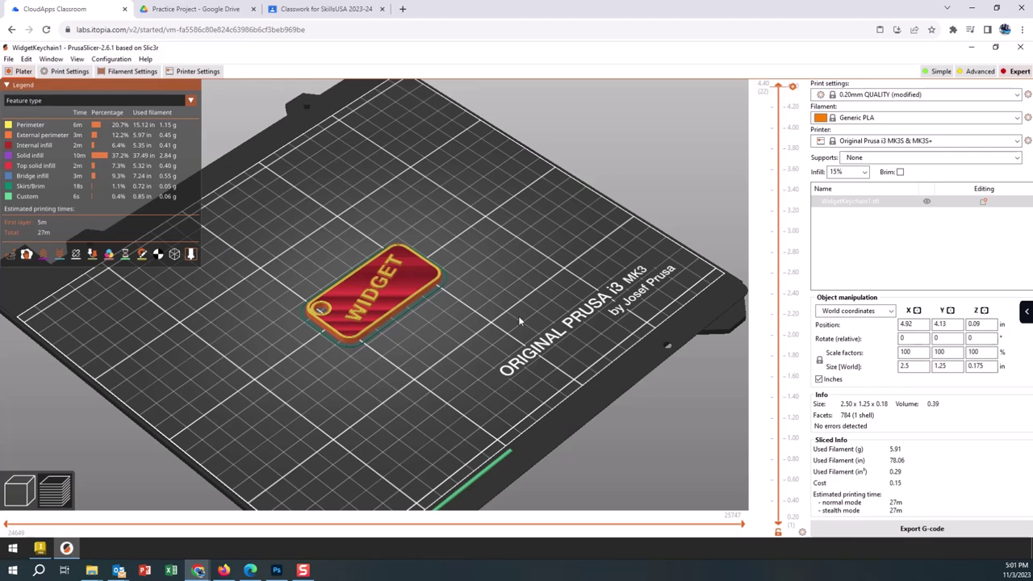
click(924, 531)
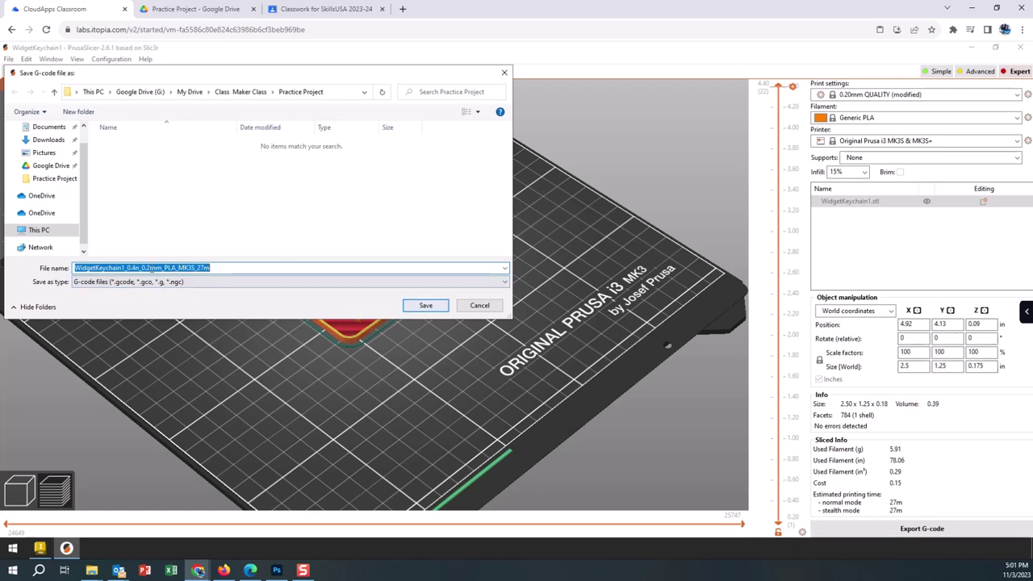
Step: Remove '-revb' from the name and save WidgetKeychain1_0.4n_0.2mm_PLA_MK3S_27m.gcode to Practice Project
click(141, 269)
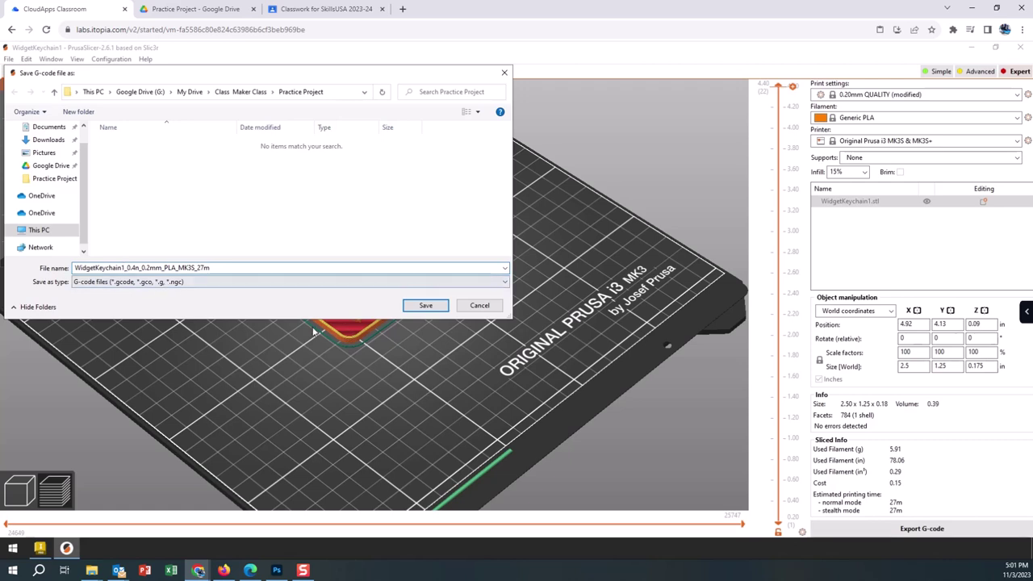
text(-revb)
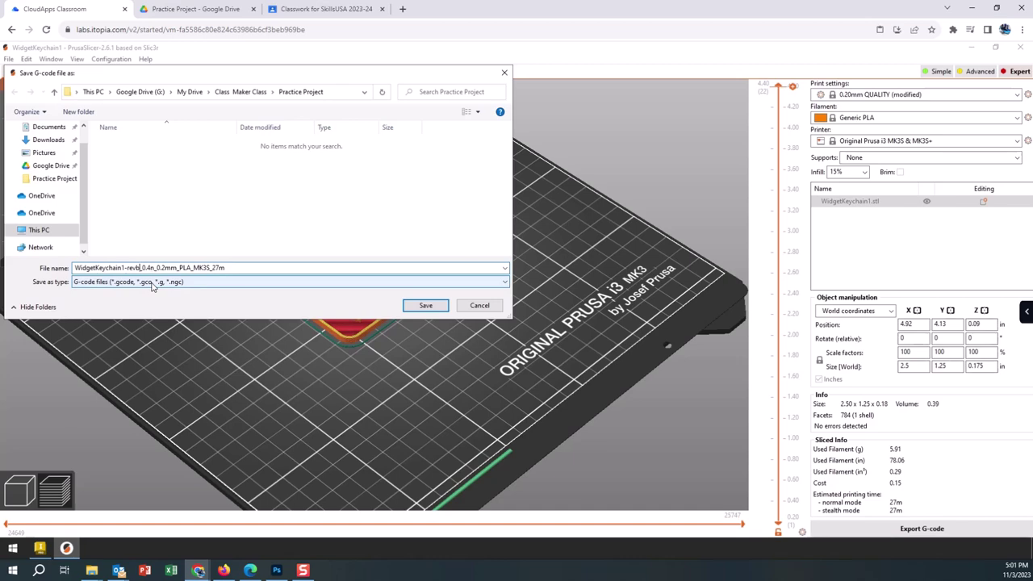
key(BackSpace)
key(BackSpace)
key(BackSpace)
key(BackSpace)
key(BackSpace)
click(426, 307)
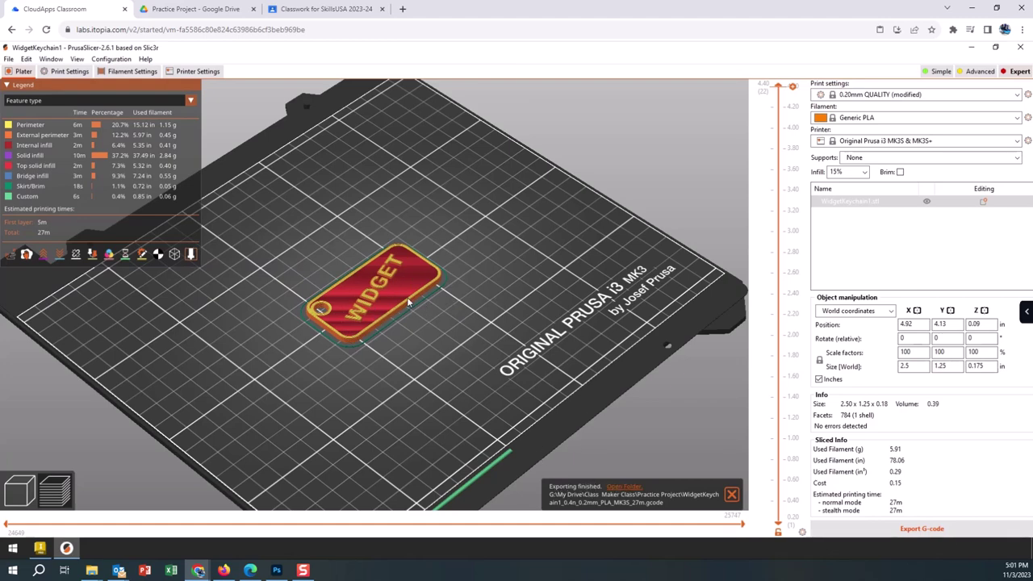
Step: Reload Practice Project in Drive until the G-code file appears, then minimize PrusaSlicer
click(206, 8)
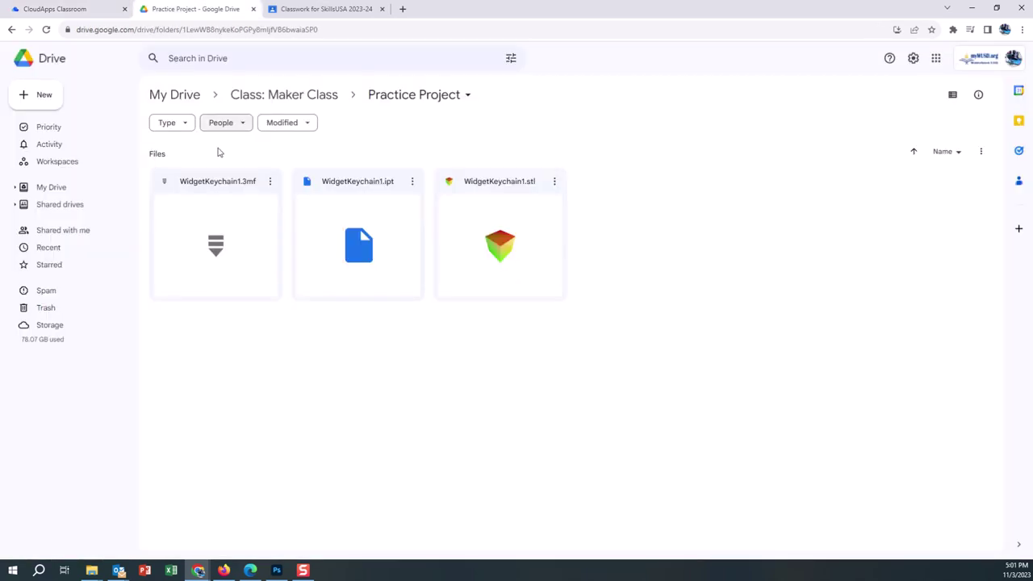
click(46, 29)
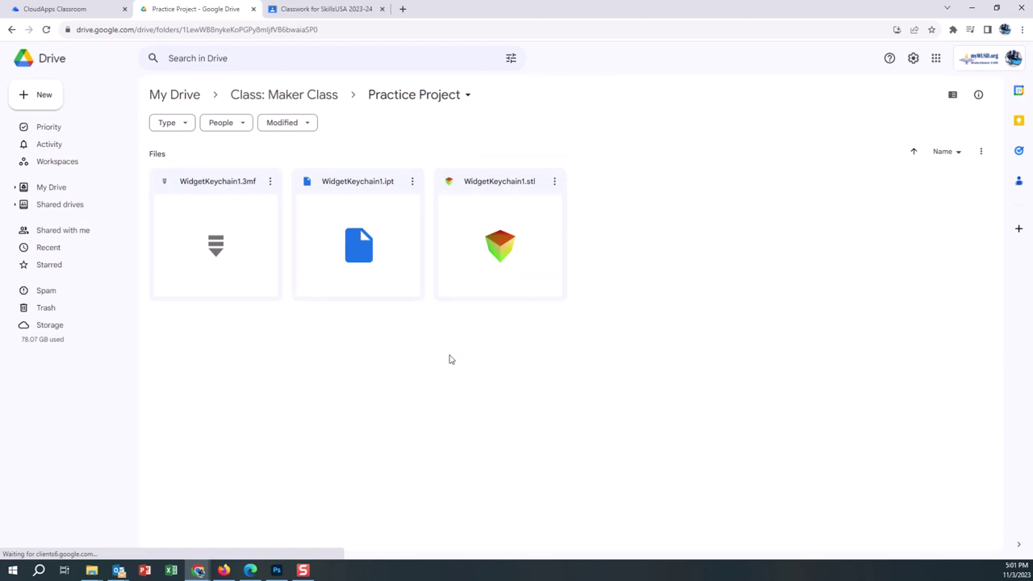
click(46, 29)
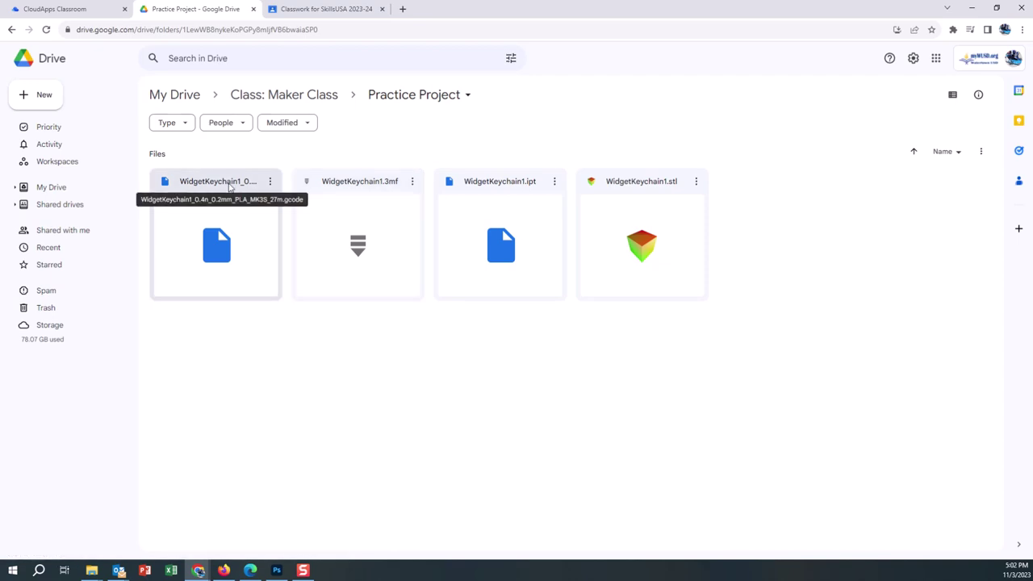
click(24, 9)
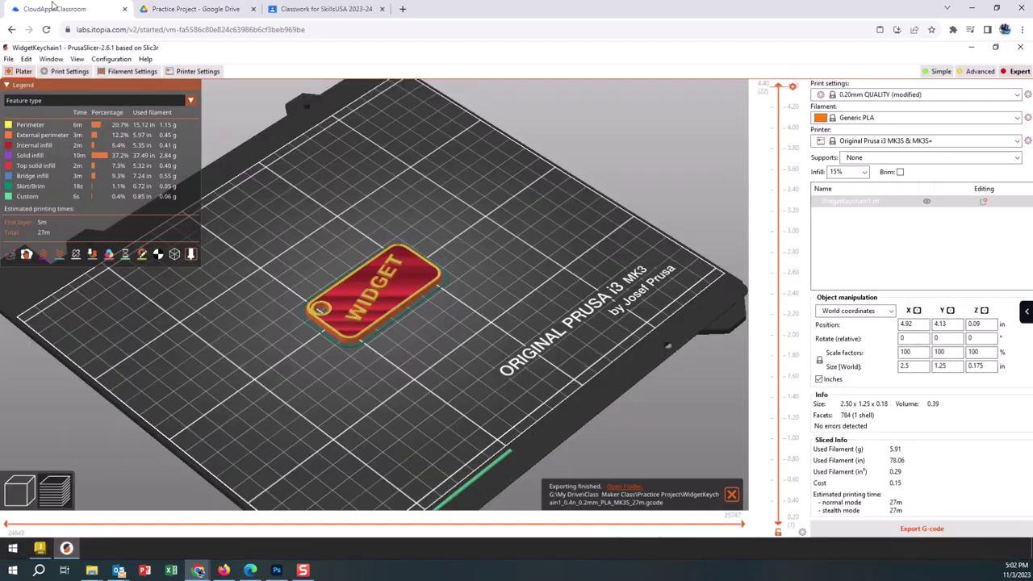
click(971, 47)
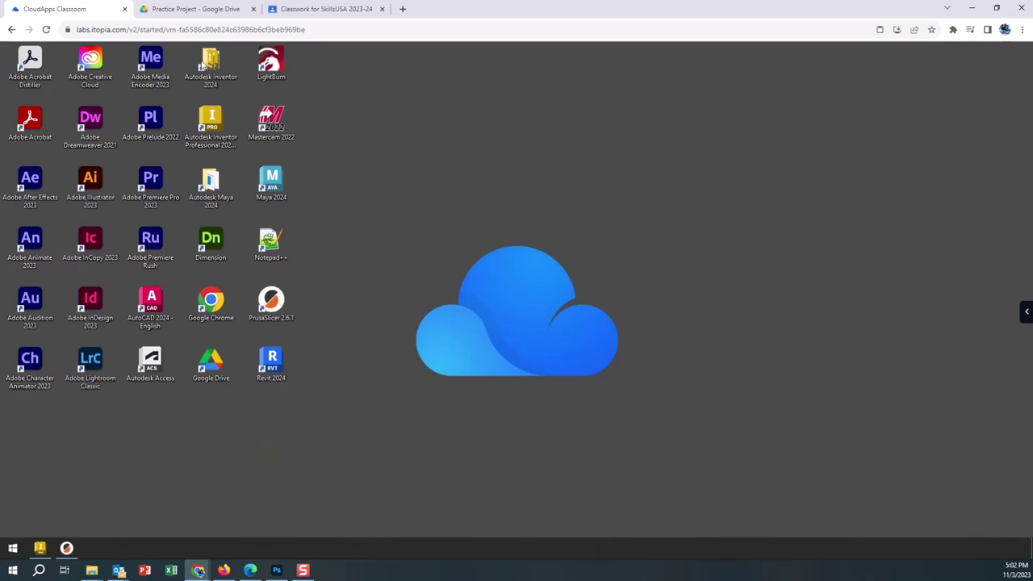
Step: Return to the Practice Project Drive folder and bring forward File Explorer on USB Drive (F:)
click(179, 9)
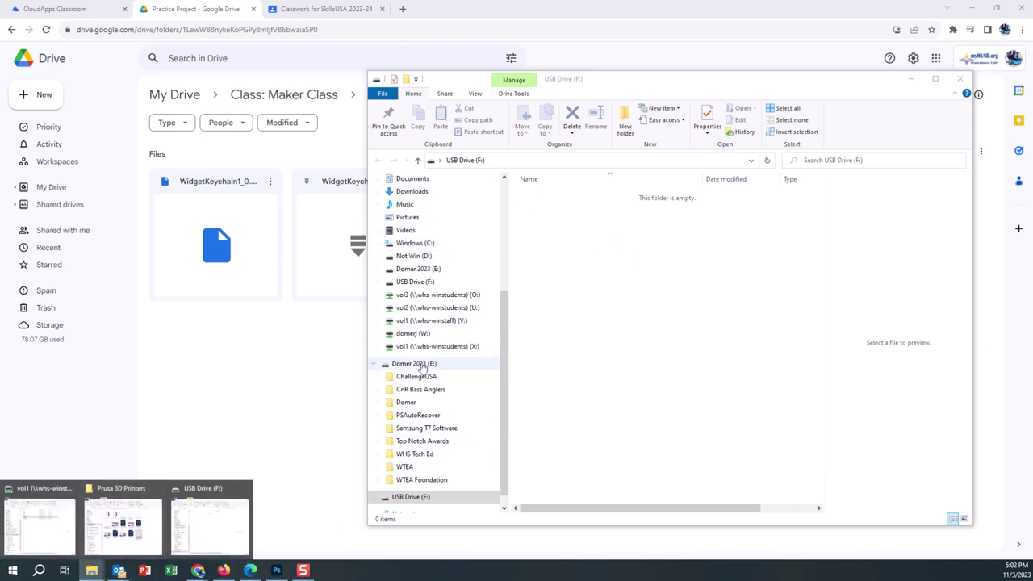
click(601, 299)
Step: Move File Explorer up and right, open the empty USB Drive (F:), then bring Drive forward
drag(612, 81, 649, 71)
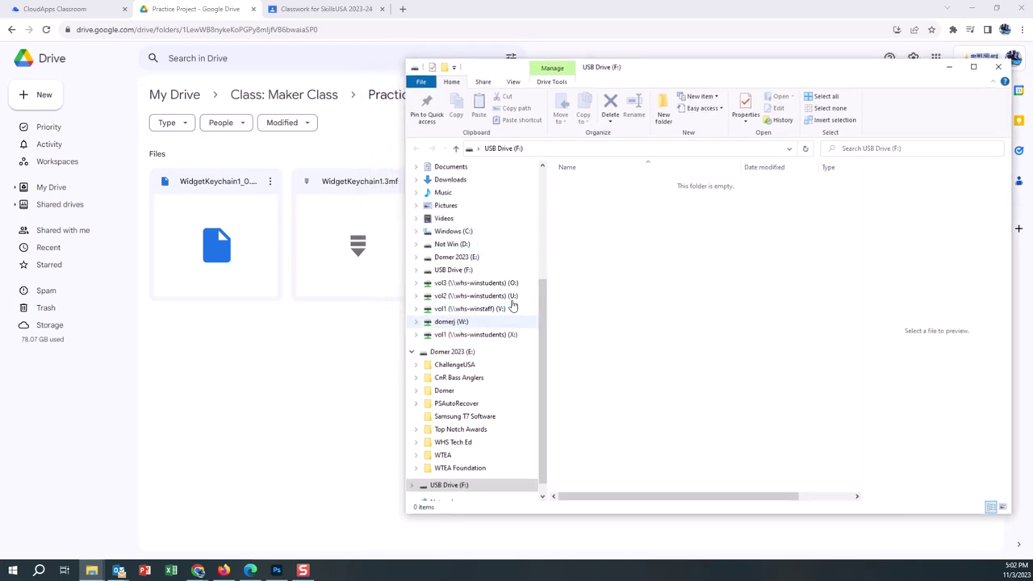
click(438, 273)
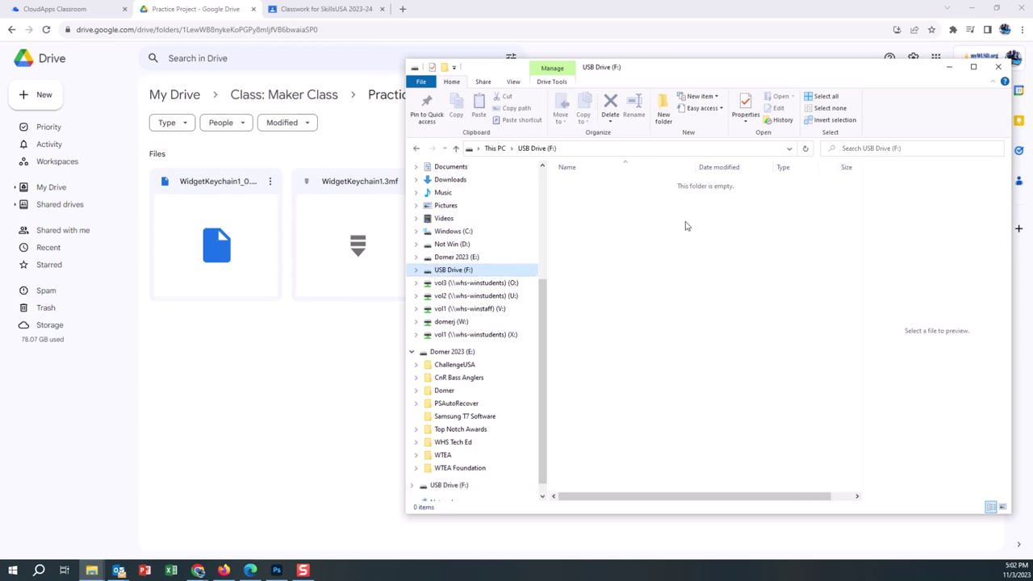
click(221, 375)
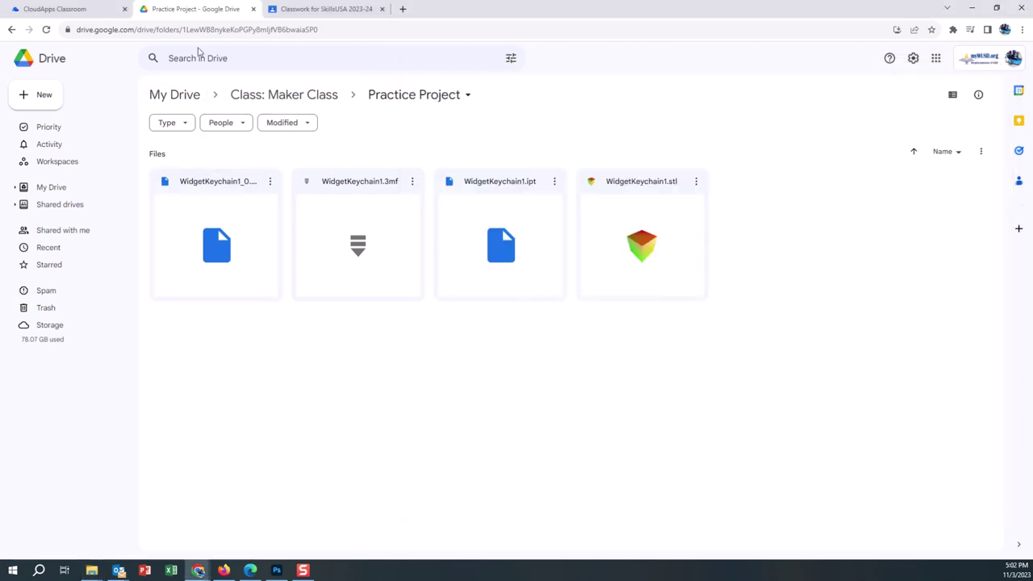
Step: Download WidgetKeychain1_0.4n_0.2mm_PLA_MK3S_27m.gcode from the Practice Project folder to the computer
click(207, 199)
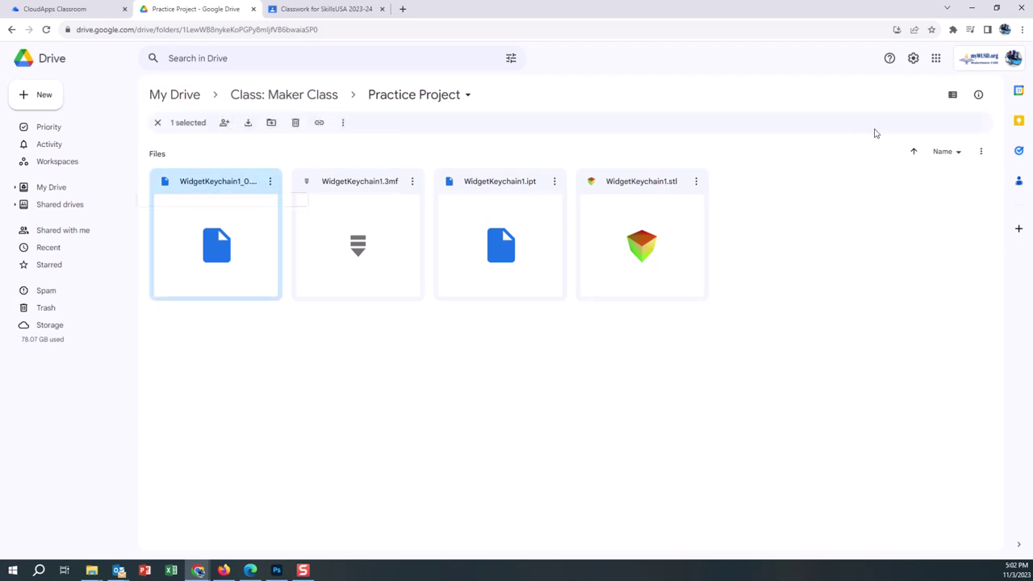
click(247, 122)
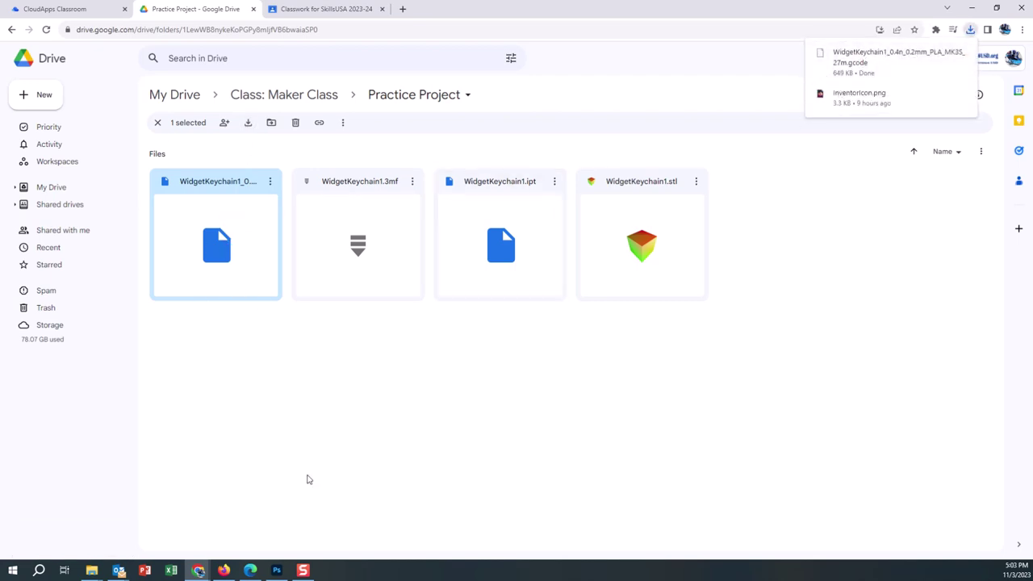
mouse_move(92, 571)
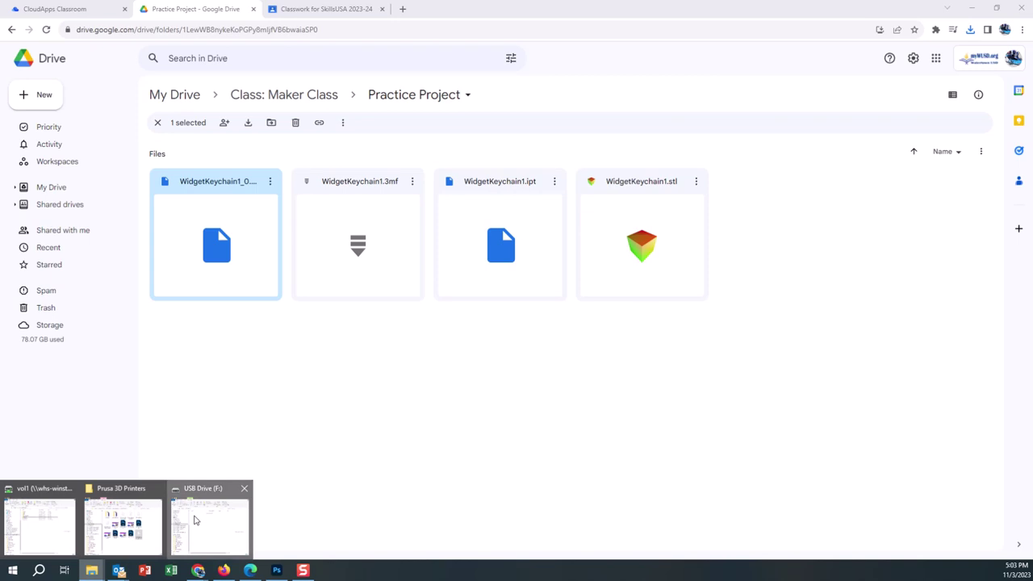
click(197, 521)
Step: Copy the 649 KB WidgetKeychain1 G-code from Downloads and paste it onto USB Drive (F:)
click(451, 181)
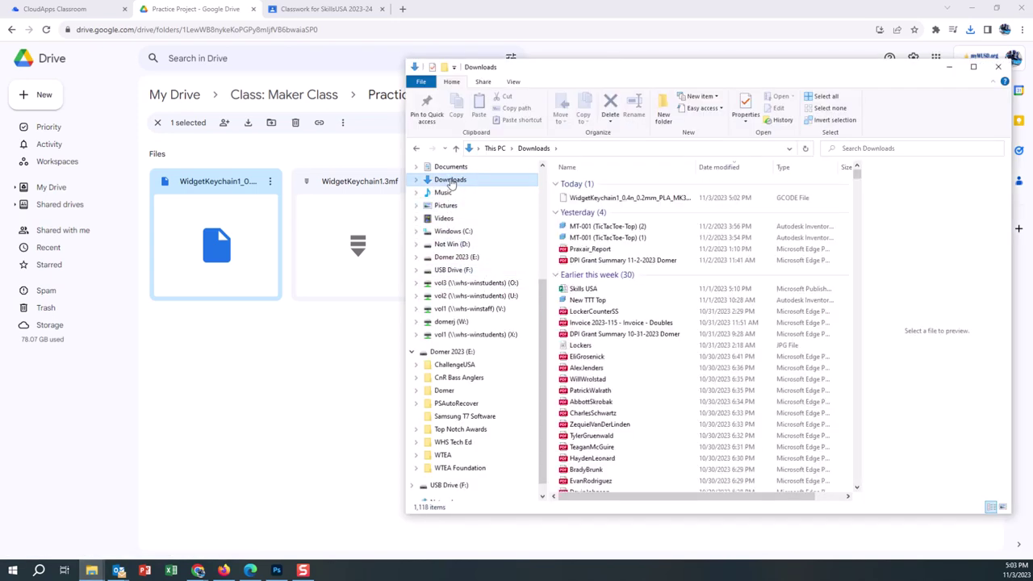
click(650, 200)
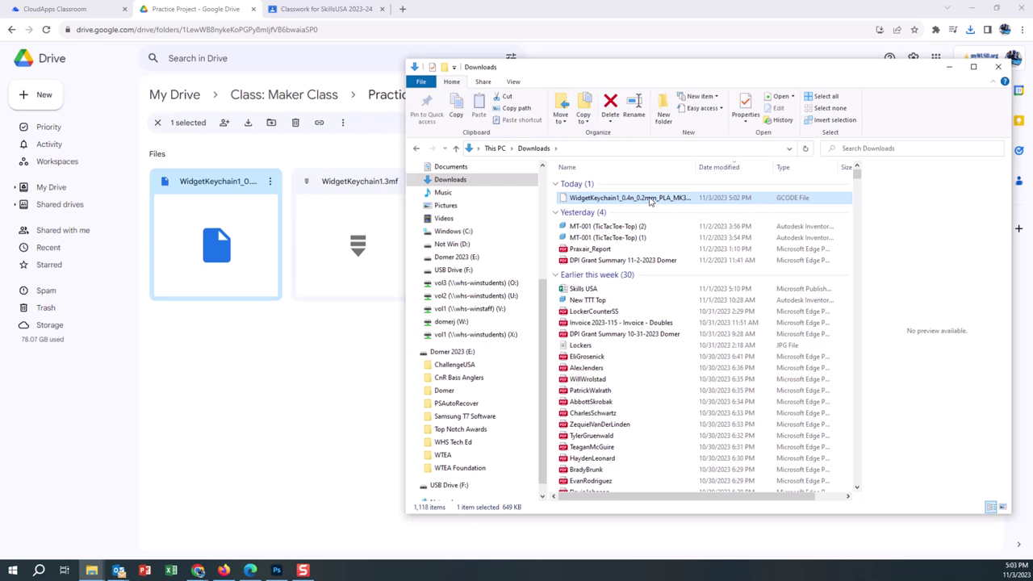
key(ctrl+c)
click(464, 270)
click(614, 268)
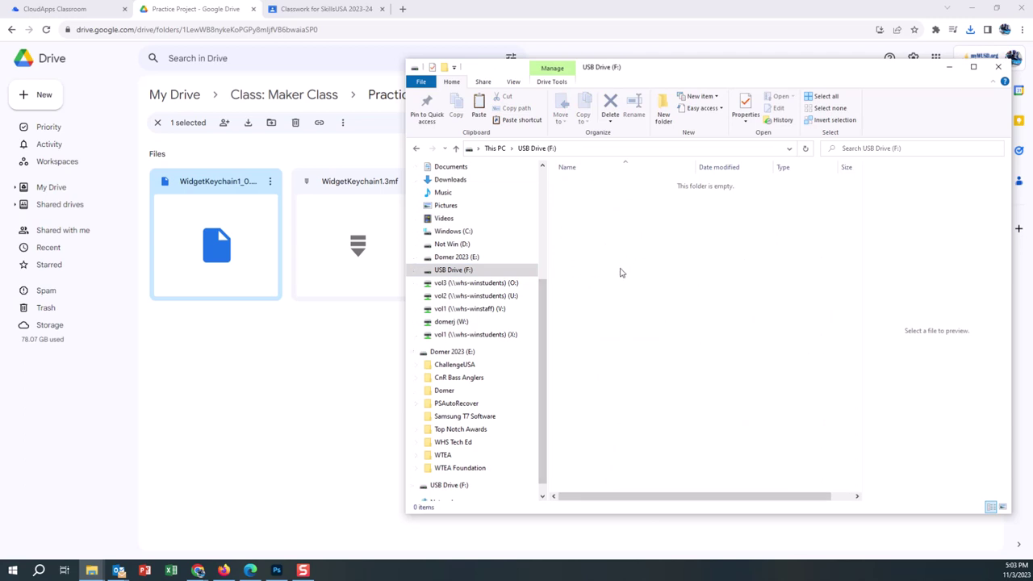
key(ctrl+v)
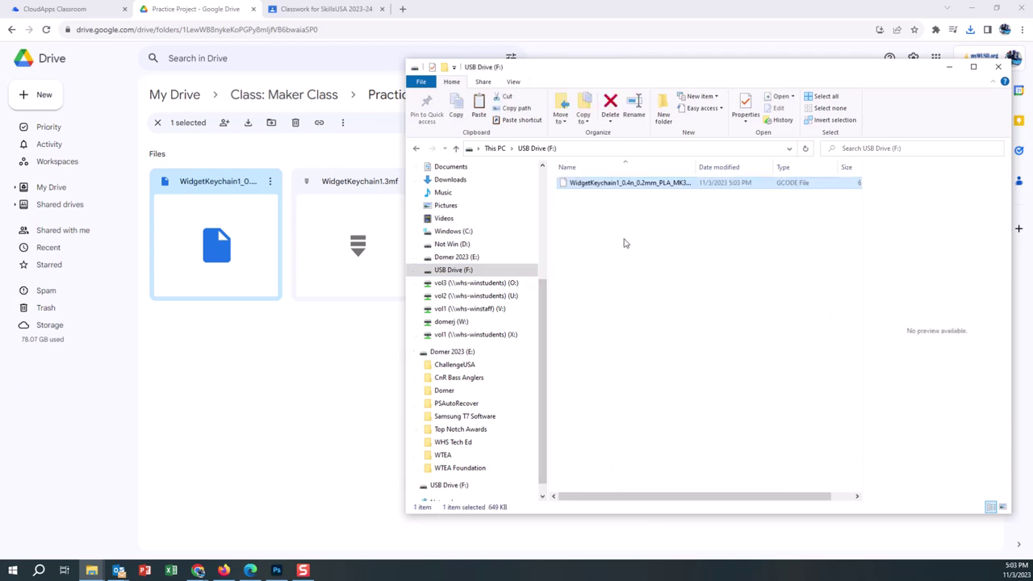
click(637, 242)
click(621, 185)
key(alt+Tab)
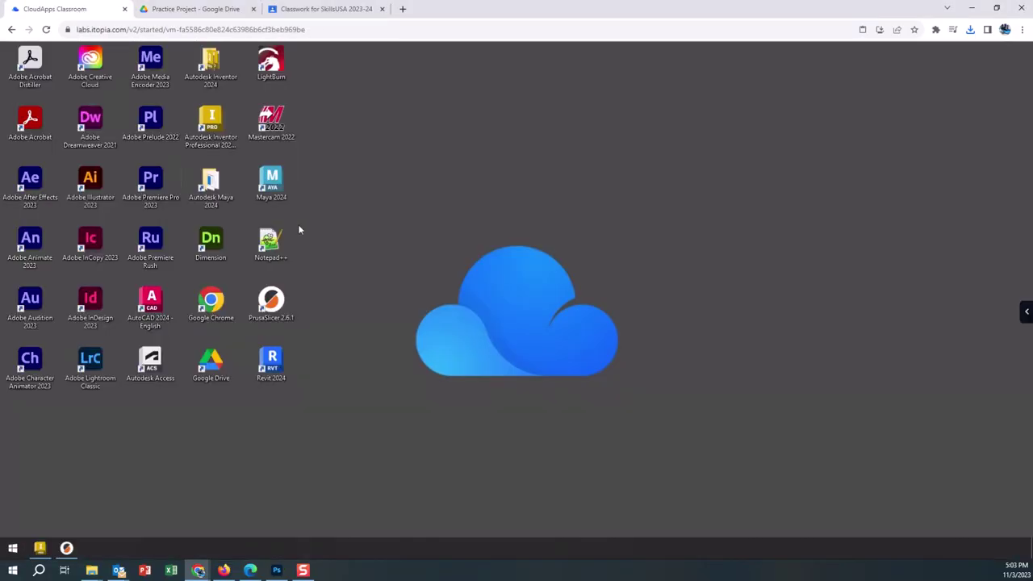
Step: Check the sliced WIDGET keychain in PrusaSlicer, then return to Practice Project in Google Drive
click(66, 548)
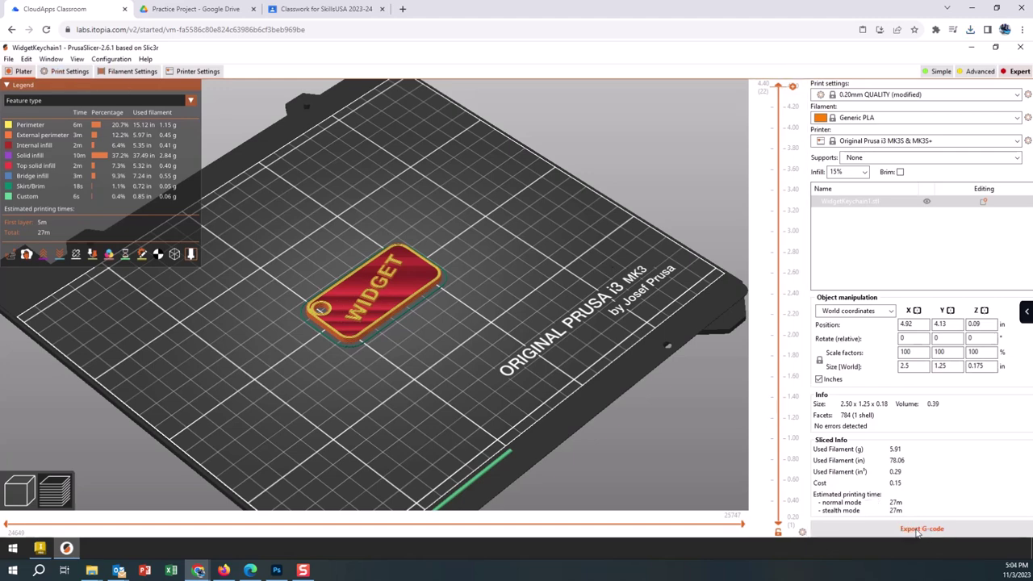
click(196, 9)
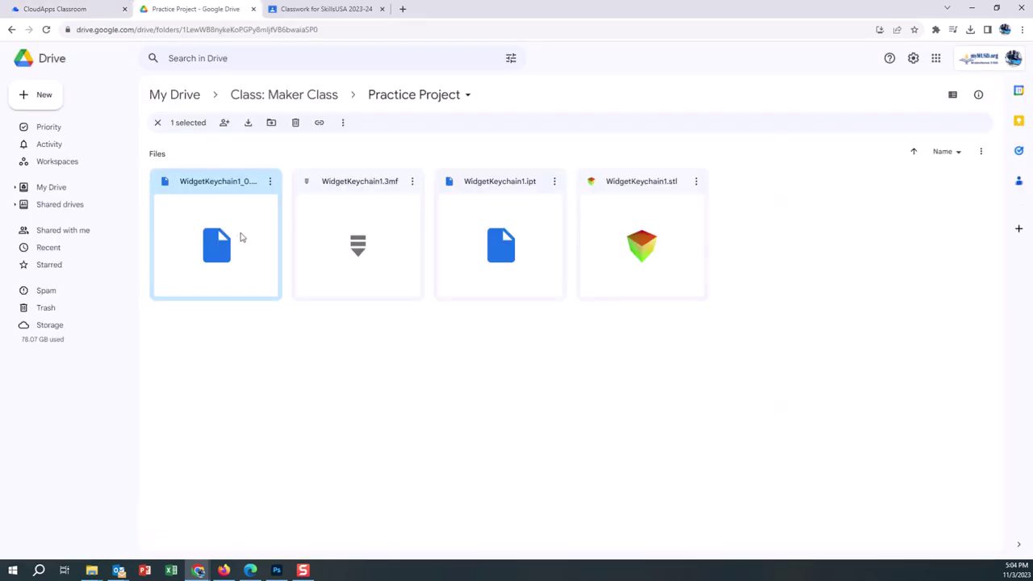